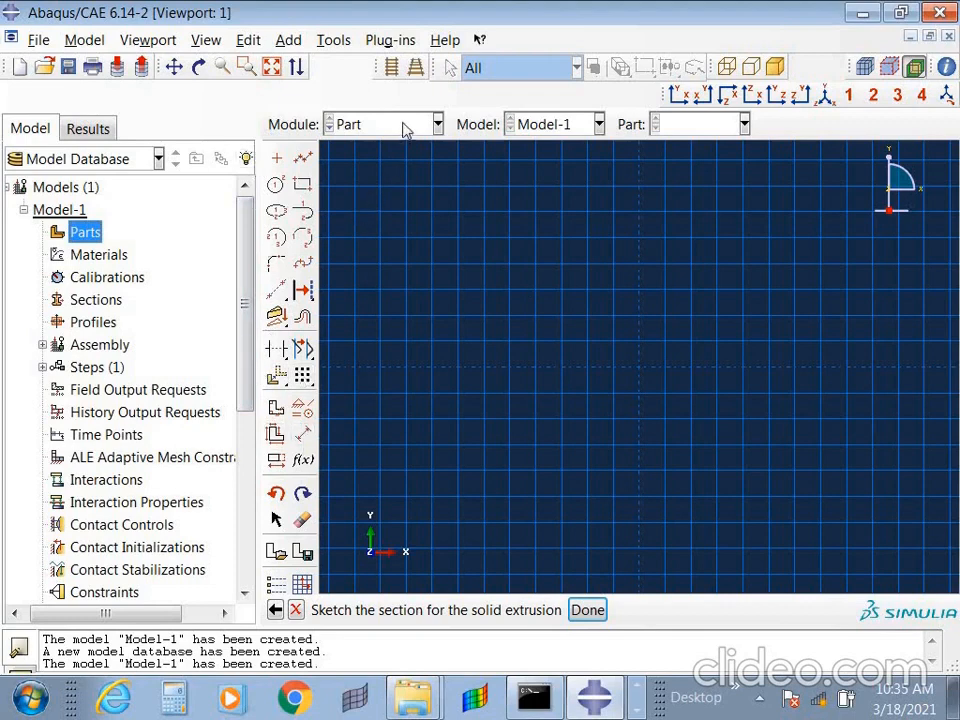
{"action": "left_click", "coordinate": [405, 128]}
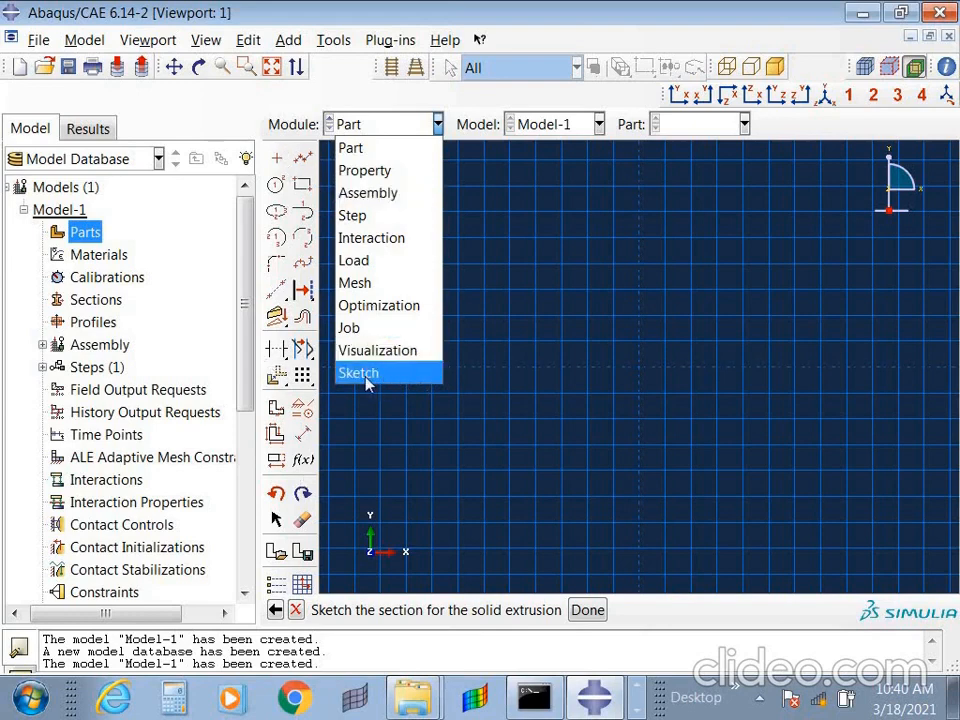
{"action": "left_click", "coordinate": [454, 105]}
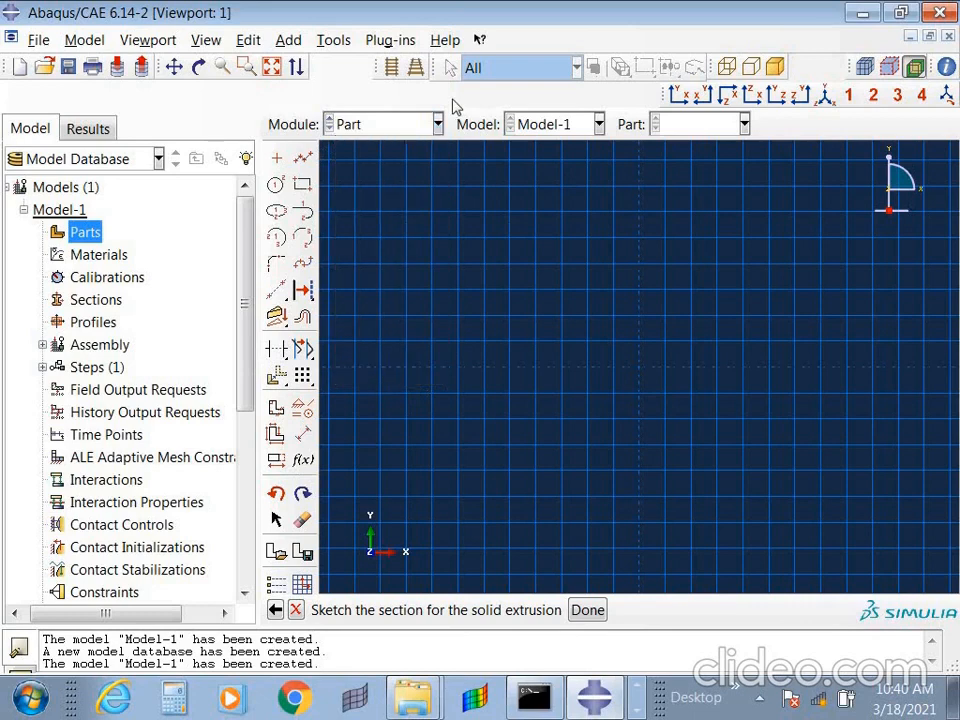
{"action": "left_click", "coordinate": [556, 127]}
{"action": "left_click", "coordinate": [560, 128]}
{"action": "left_click", "coordinate": [703, 126]}
{"action": "left_click", "coordinate": [703, 130]}
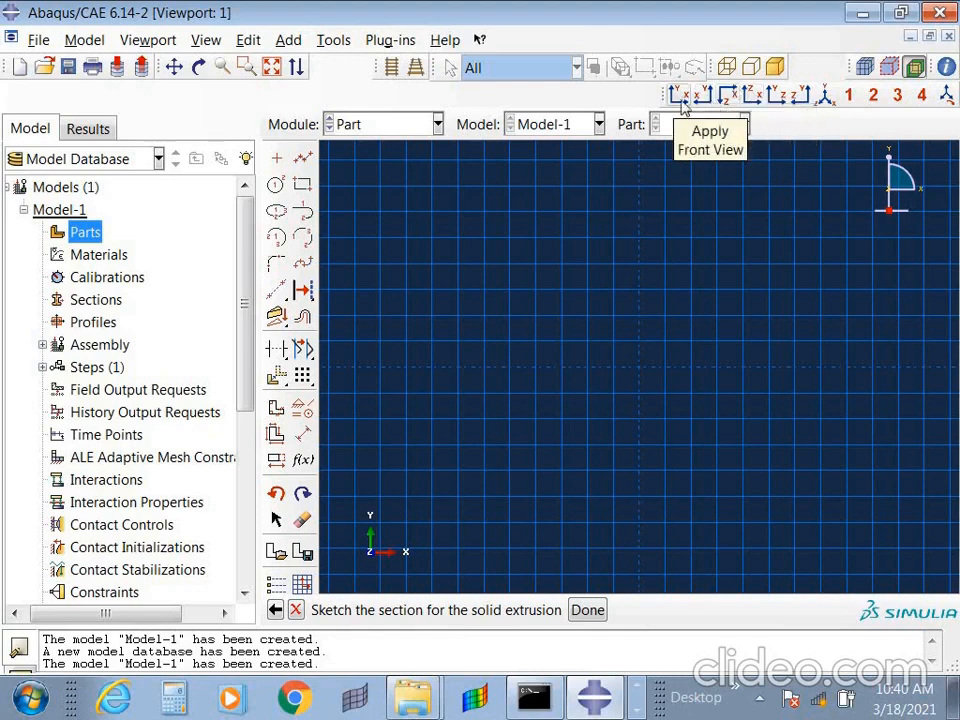
Sketch a rectangle for the extrusion section with opposite corners at (-6, 6) and (6, -6)
{"action": "left_click", "coordinate": [302, 186]}
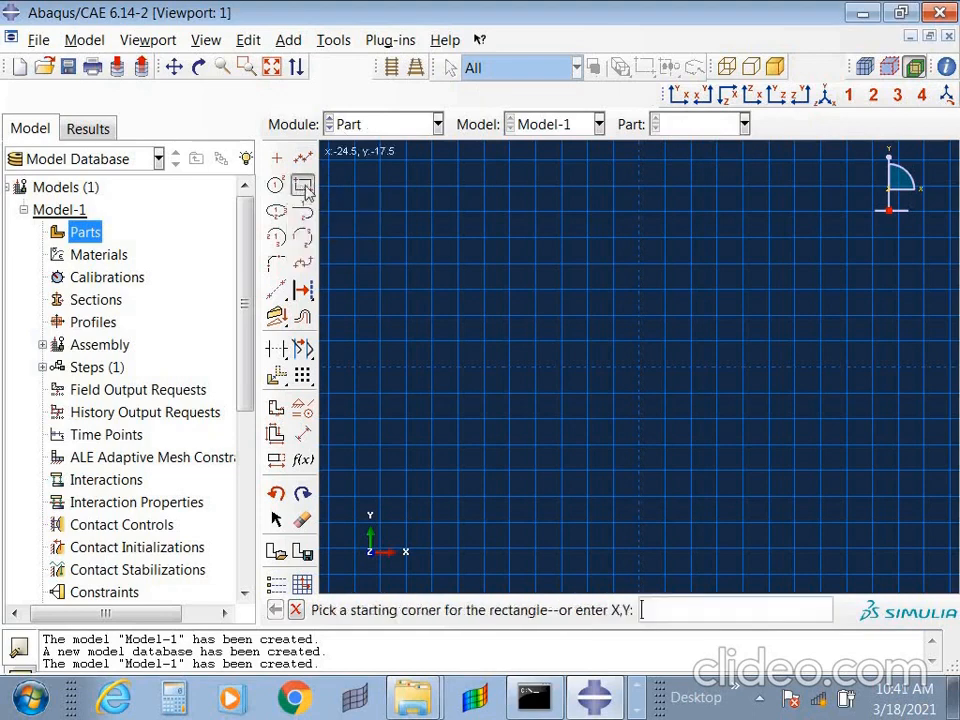
{"action": "left_click", "coordinate": [561, 291]}
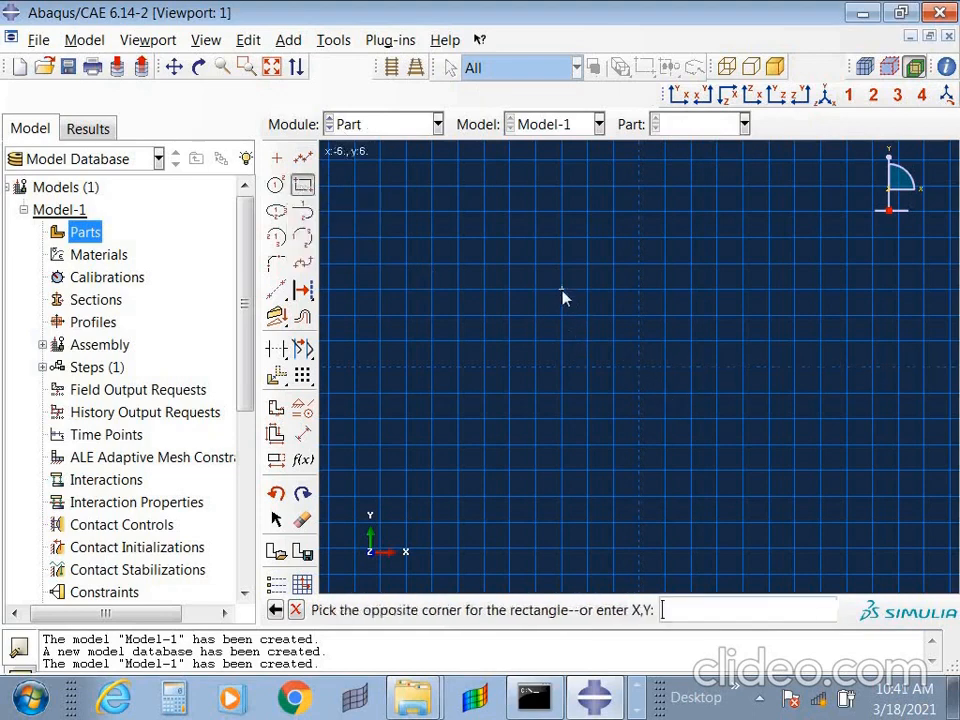
{"action": "left_click", "coordinate": [718, 446]}
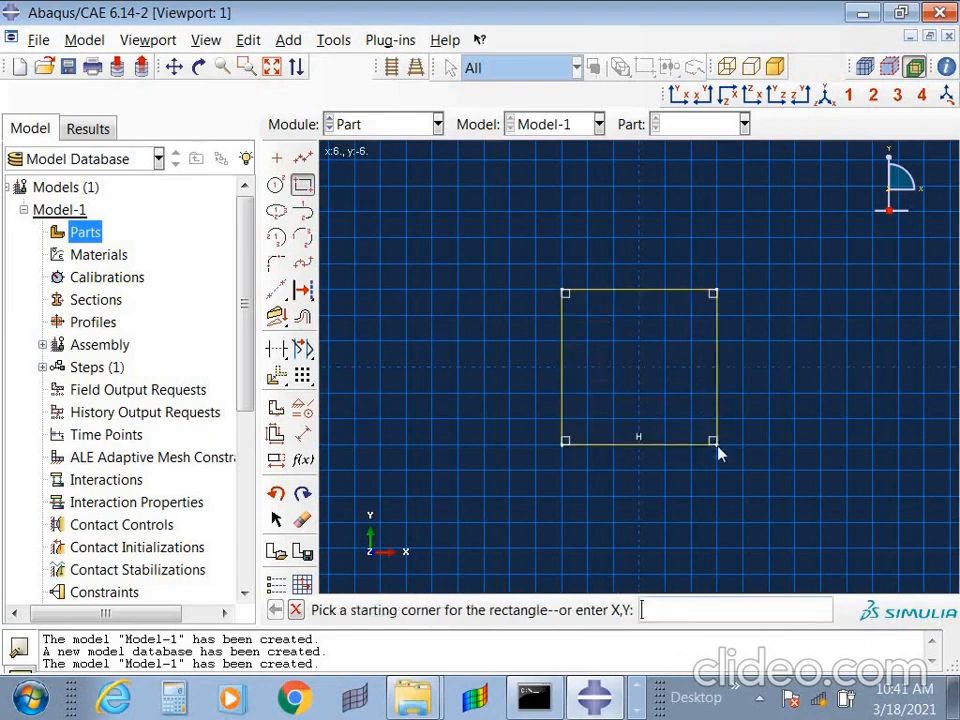
Sketch a circle inside the square, centred on the origin with its perimeter point at (2, 0)
{"action": "left_click", "coordinate": [276, 185]}
{"action": "left_click", "coordinate": [639, 369]}
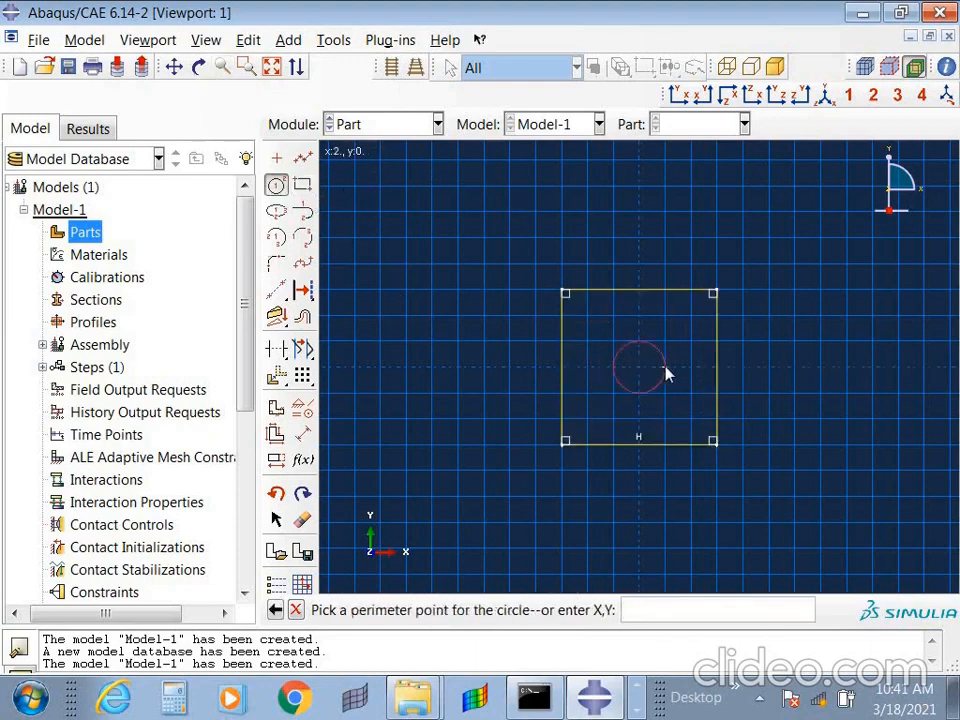
{"action": "left_click", "coordinate": [665, 368]}
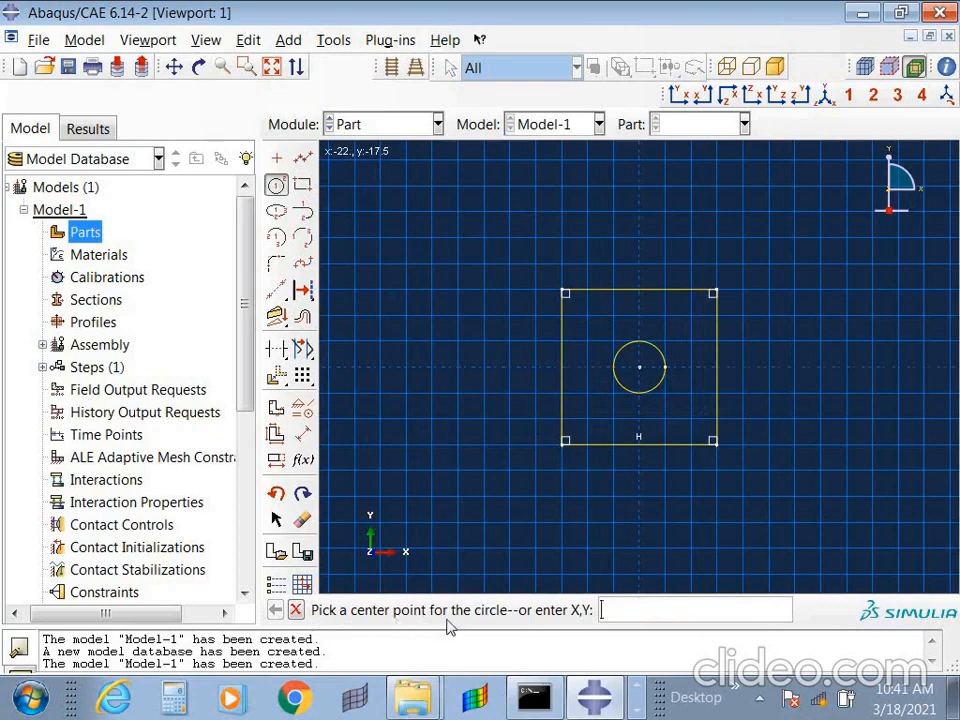
{"action": "middle_click", "coordinate": [655, 394]}
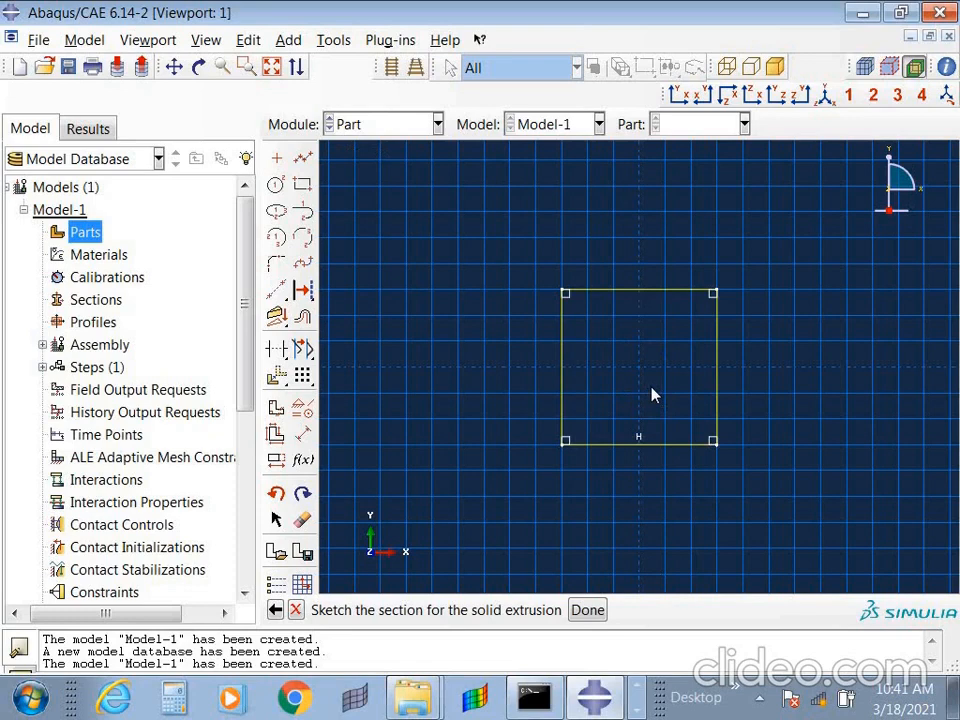
Sketch a circle centred at 0,0 with a radius of about 2 inside the square and finish the circle command
{"action": "left_click", "coordinate": [280, 187]}
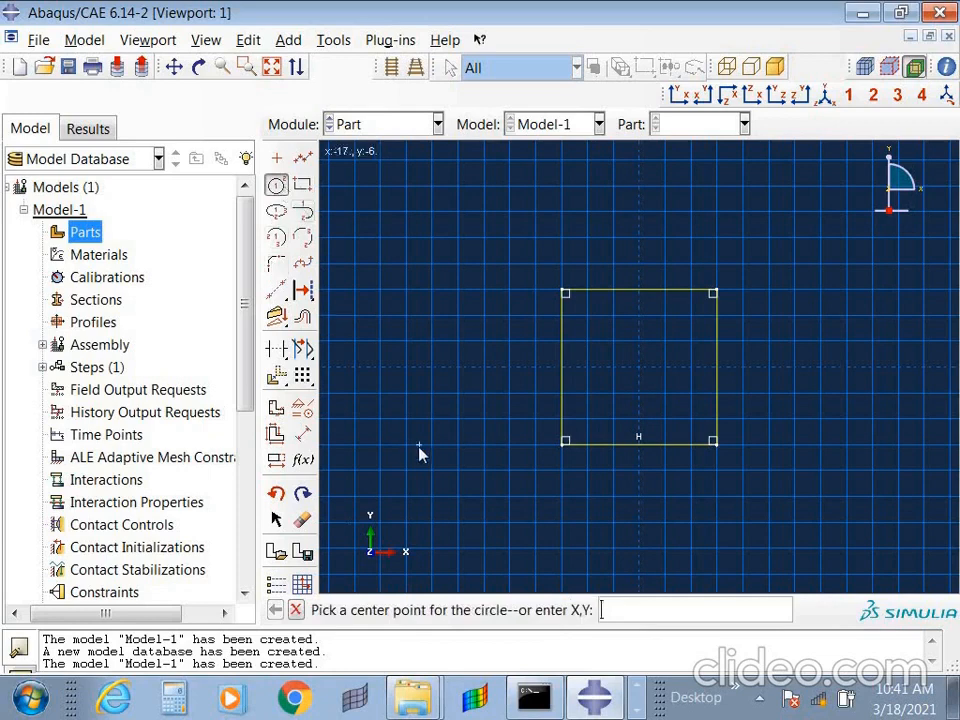
{"action": "type", "text": "0,0"}
{"action": "key", "text": "Return"}
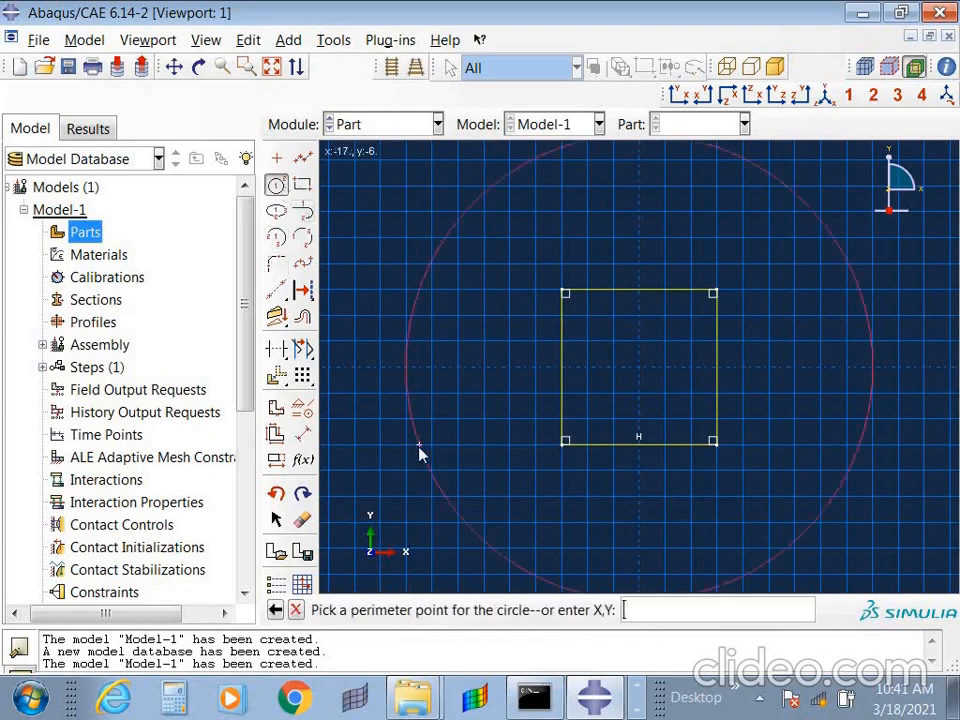
{"action": "left_click", "coordinate": [619, 389]}
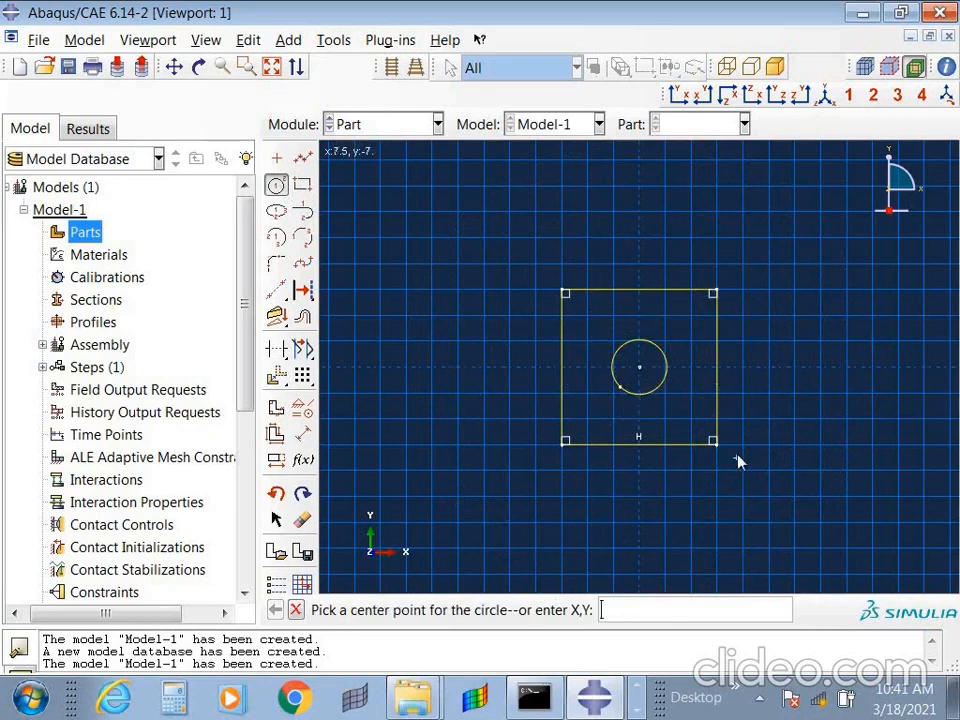
{"action": "left_click", "coordinate": [296, 611]}
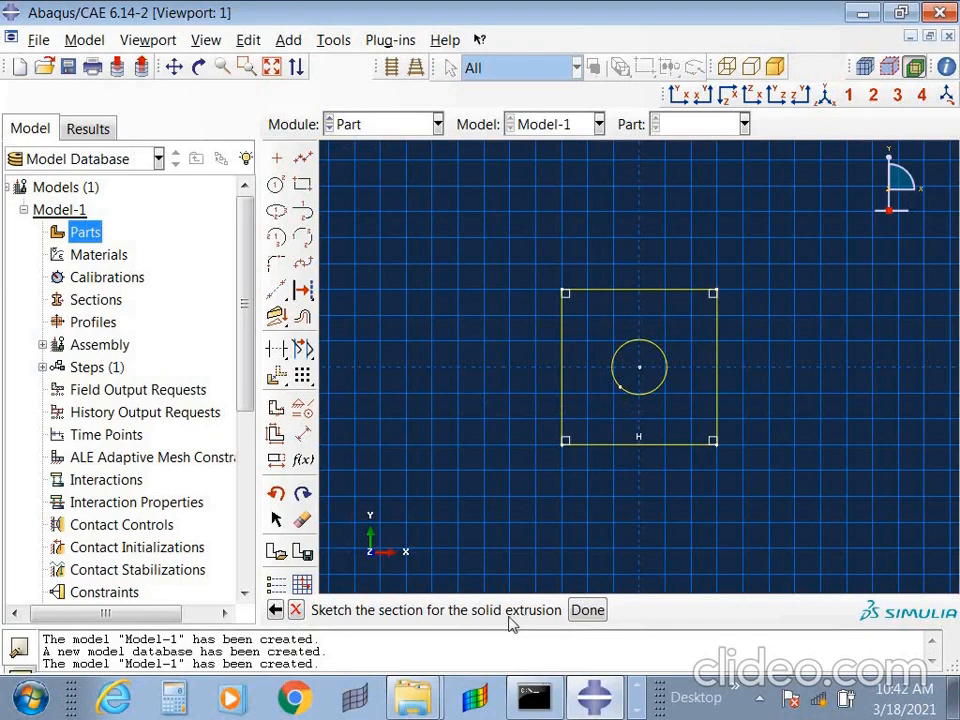
Finish the section sketch and extrude it as a solid with a depth of 200
{"action": "left_click", "coordinate": [590, 612]}
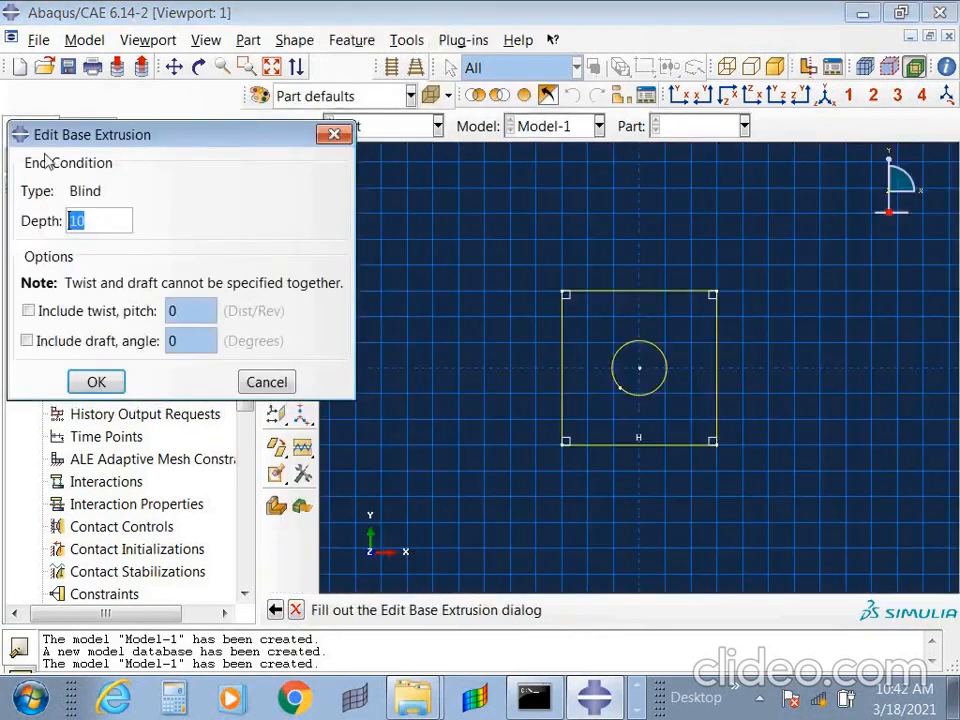
{"action": "left_click_drag", "start_coordinate": [80, 134], "coordinate": [194, 133]}
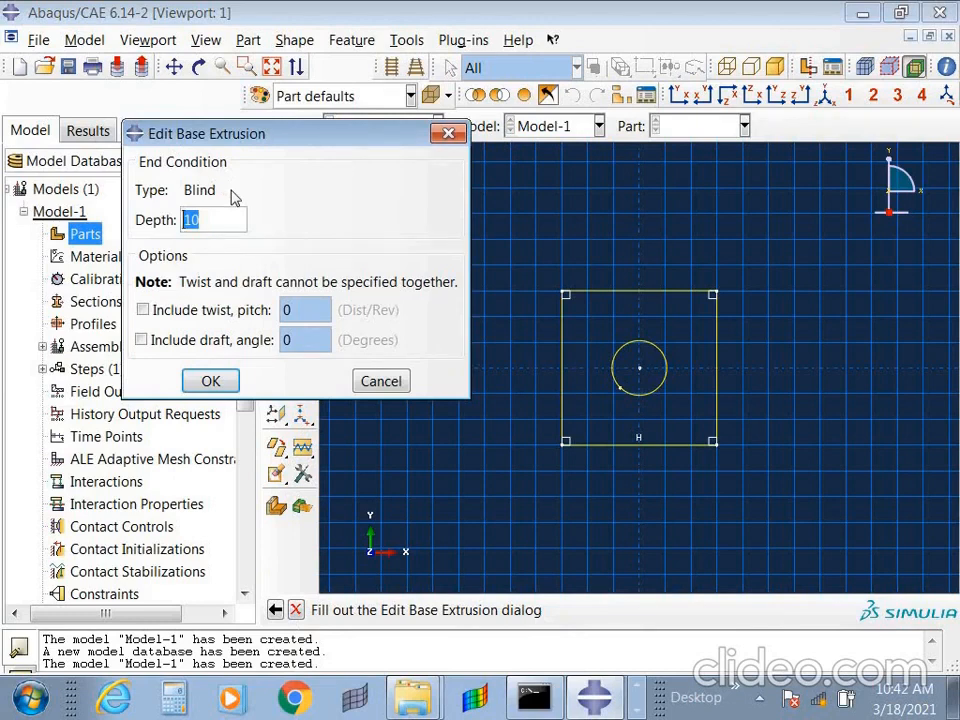
{"action": "type", "text": "200"}
{"action": "key", "text": "Return"}
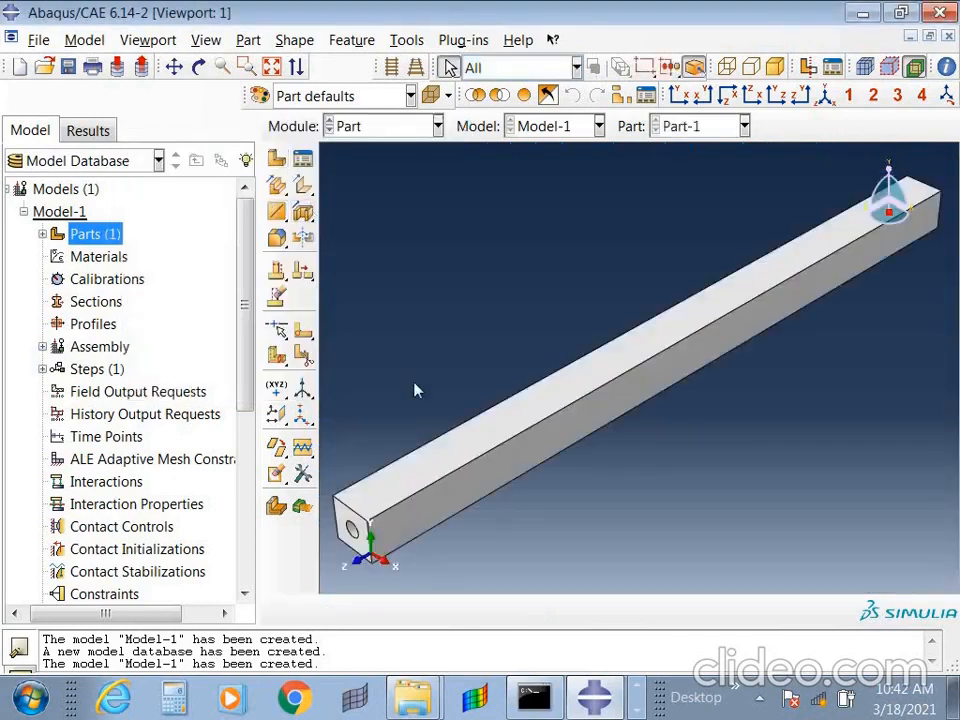
Open the solid extrusion feature of Part-1 for editing and set its depth to 10
{"action": "left_click", "coordinate": [42, 234]}
{"action": "left_click", "coordinate": [61, 256]}
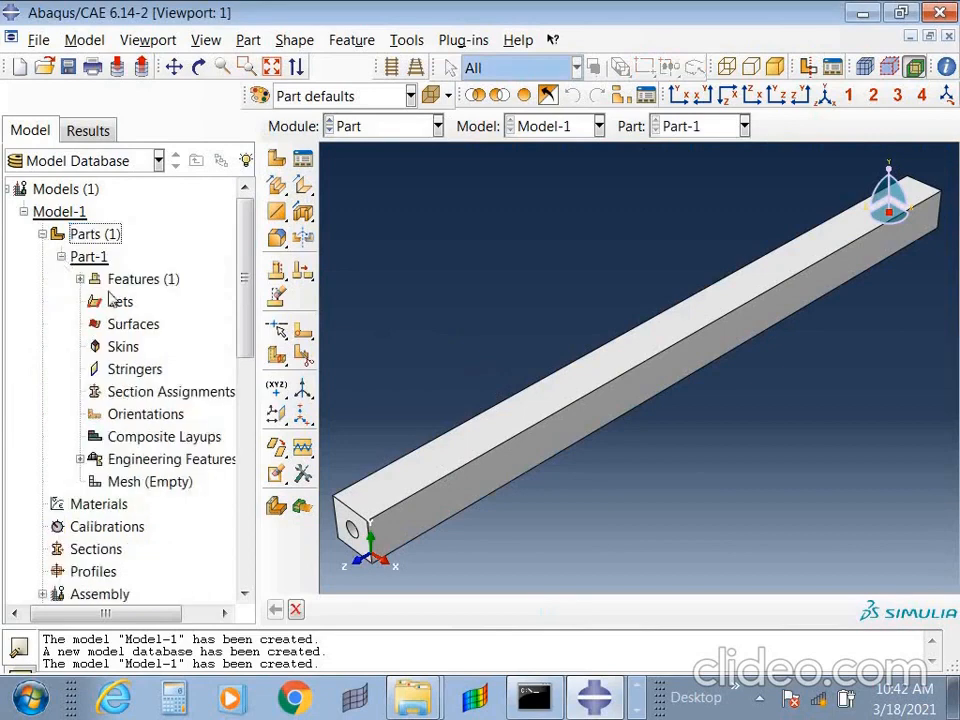
{"action": "left_click", "coordinate": [80, 279]}
{"action": "double_click", "coordinate": [115, 302]}
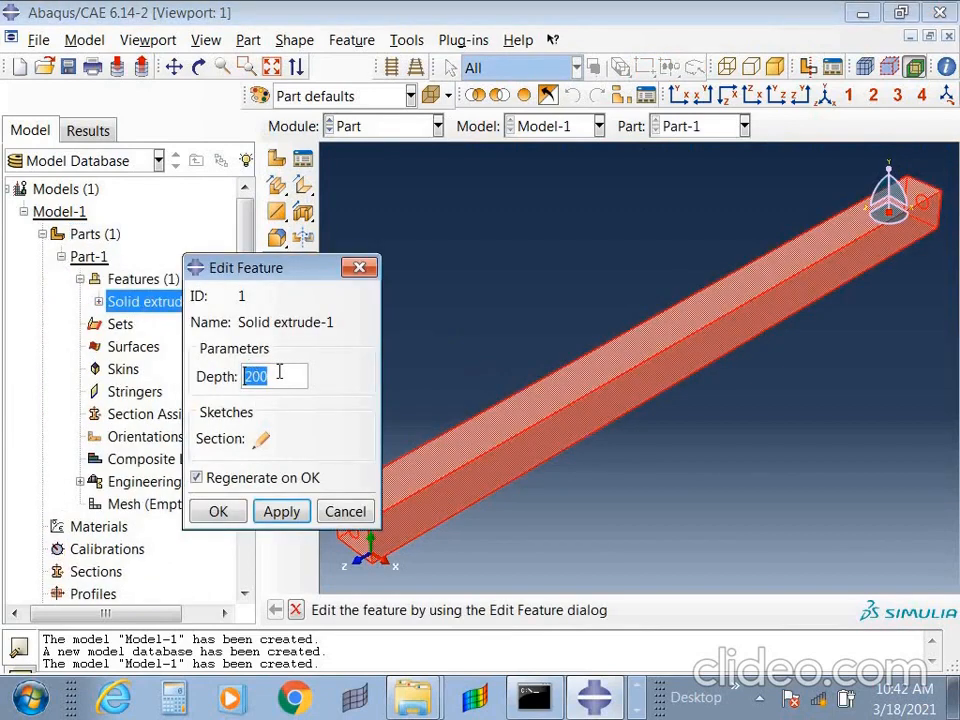
{"action": "type", "text": "10"}
{"action": "key", "text": "Return"}
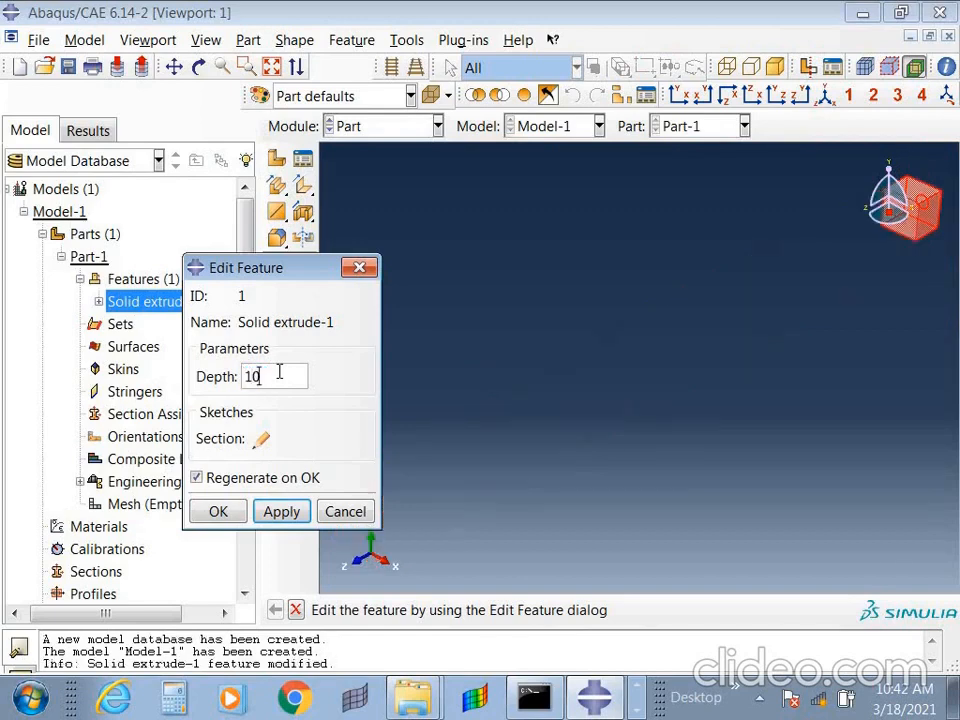
Set the solid extrusion's depth to 2.5 and accept the feature edit
{"action": "middle_click_drag", "start_coordinate": [884, 325], "coordinate": [716, 440], "text": "ctrl+alt"}
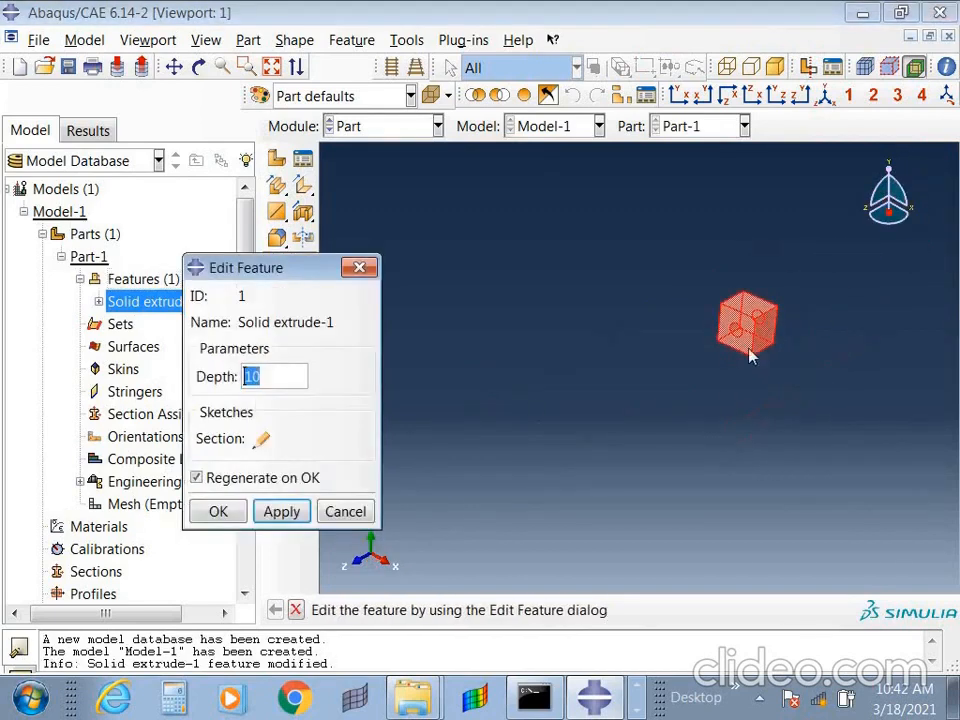
{"action": "scroll", "coordinate": [742, 343], "scroll_direction": "down", "scroll_amount": 4}
{"action": "scroll", "coordinate": [742, 343], "scroll_direction": "down", "scroll_amount": 3}
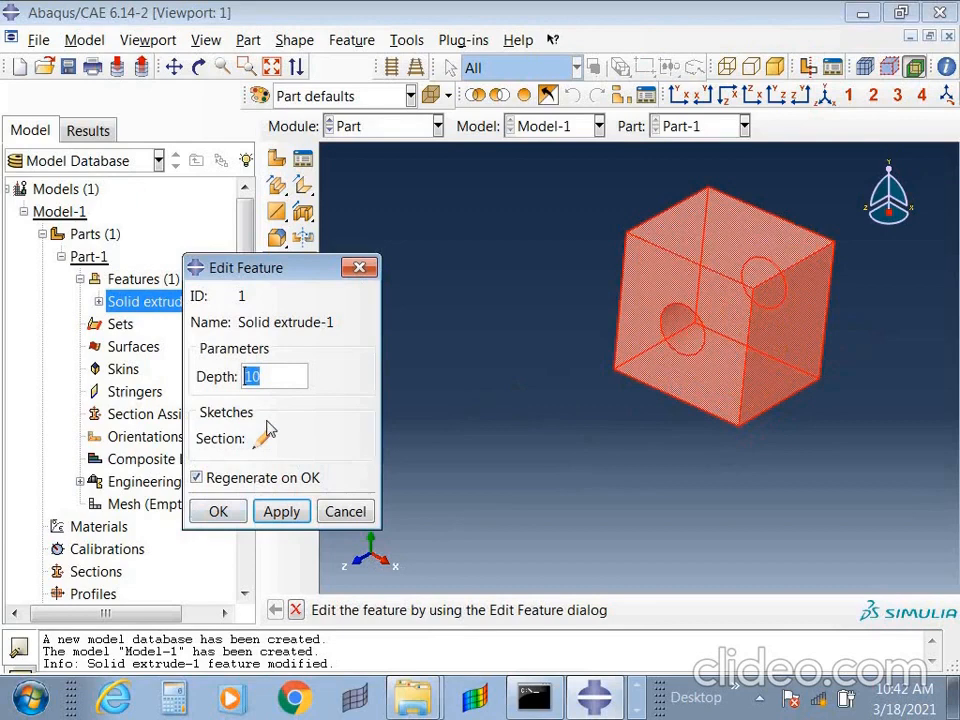
{"action": "type", "text": "2.5"}
{"action": "key", "text": "Return"}
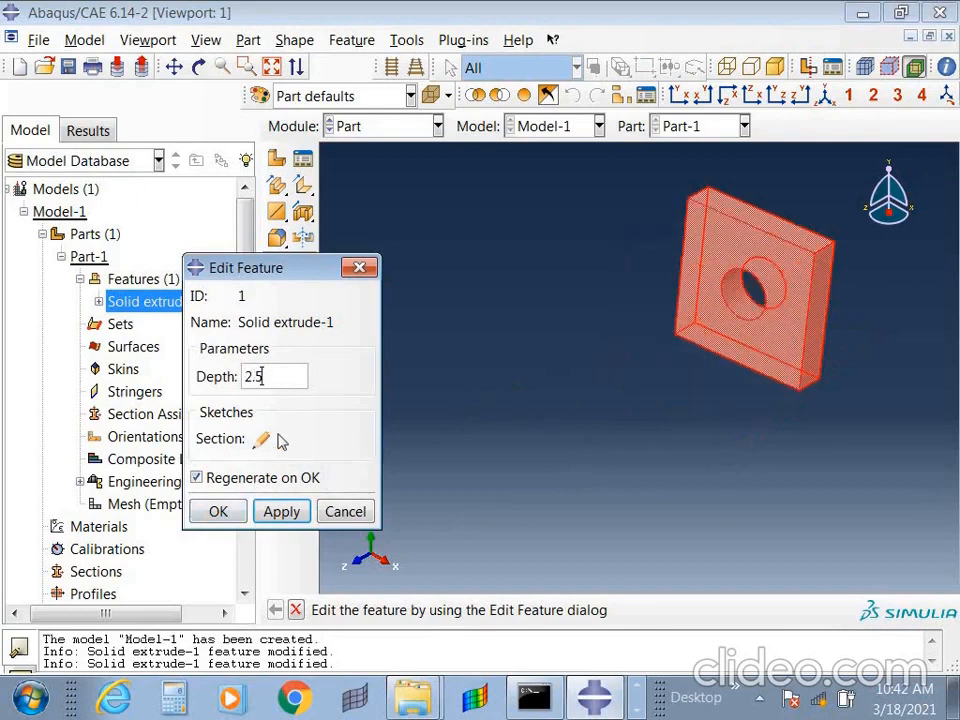
{"action": "left_click", "coordinate": [218, 512]}
Examine the square plate and its central hole from several angles
{"action": "middle_click_drag", "start_coordinate": [945, 313], "coordinate": [685, 351], "text": "ctrl+alt"}
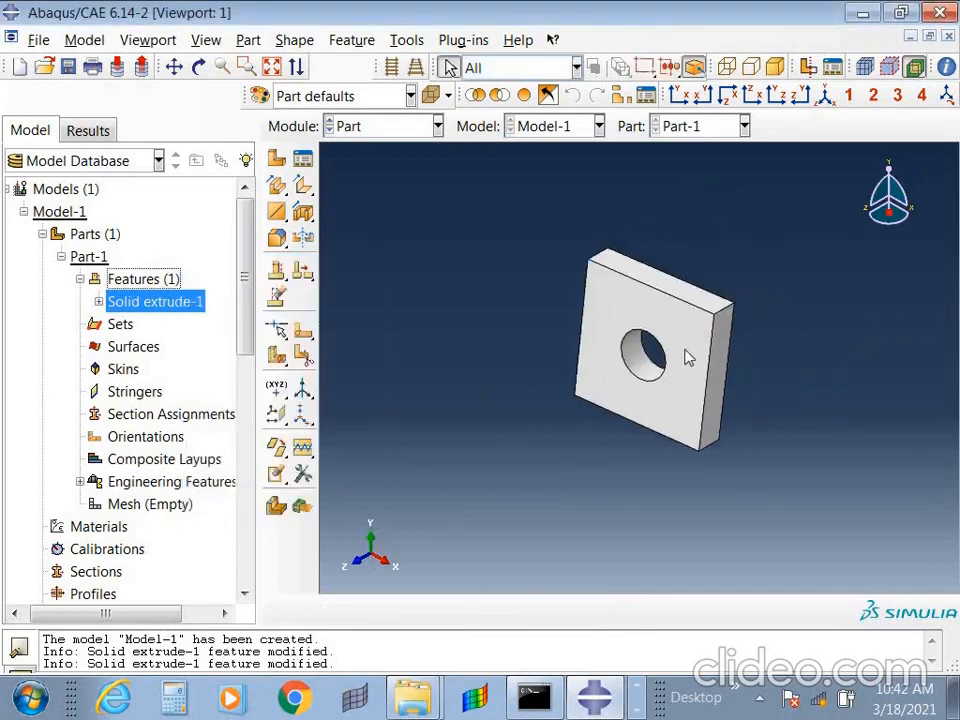
{"action": "scroll", "coordinate": [672, 358], "scroll_direction": "down", "scroll_amount": 5}
{"action": "scroll", "coordinate": [672, 358], "scroll_direction": "up", "scroll_amount": 1}
{"action": "left_click_drag", "start_coordinate": [672, 358], "coordinate": [650, 307], "text": "ctrl+alt"}
{"action": "left_click_drag", "start_coordinate": [638, 368], "coordinate": [750, 470]}
{"action": "left_click", "coordinate": [409, 292]}
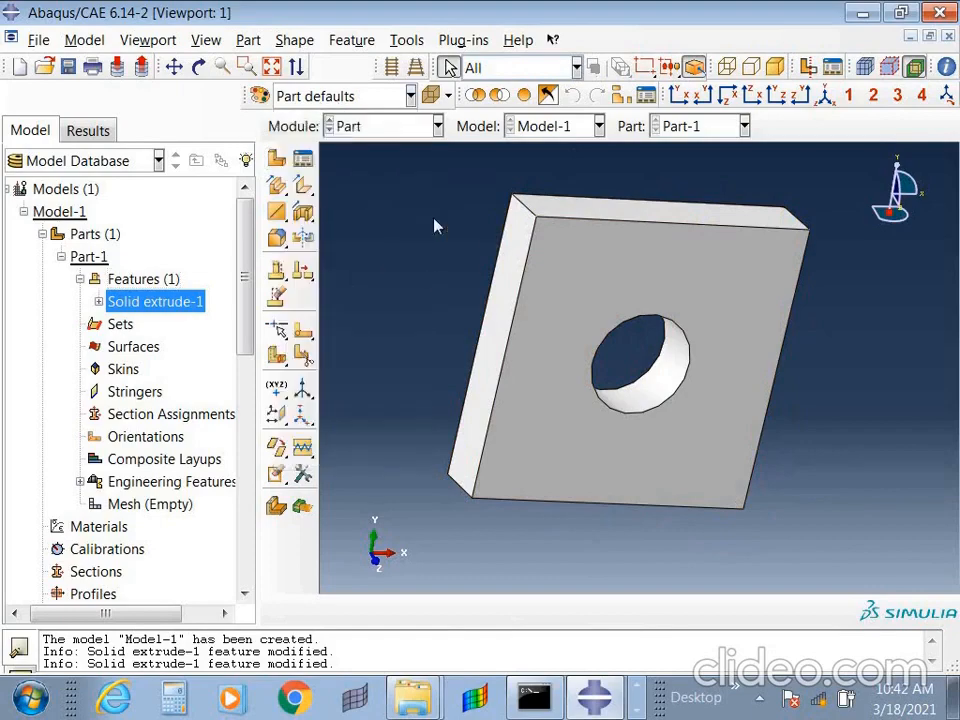
{"action": "left_click_drag", "start_coordinate": [435, 226], "coordinate": [686, 358], "text": "ctrl+alt"}
{"action": "right_click", "coordinate": [688, 353]}
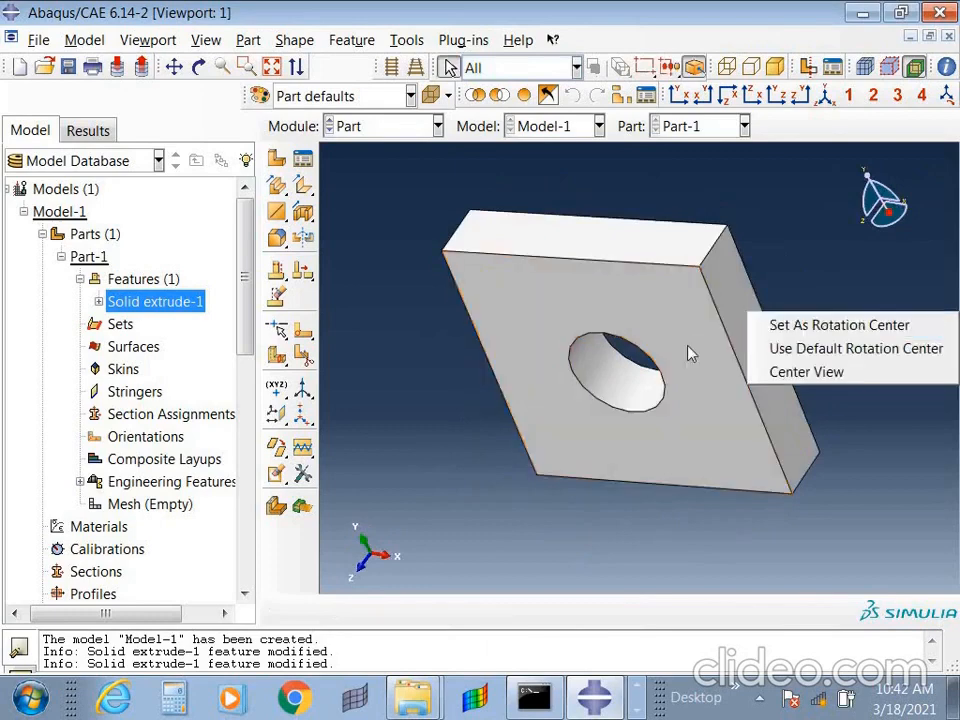
{"action": "left_click", "coordinate": [610, 520]}
{"action": "middle_click_drag", "start_coordinate": [612, 396], "coordinate": [681, 424], "text": "ctrl+alt"}
{"action": "right_click_drag", "start_coordinate": [681, 424], "coordinate": [684, 531], "text": "ctrl+alt"}
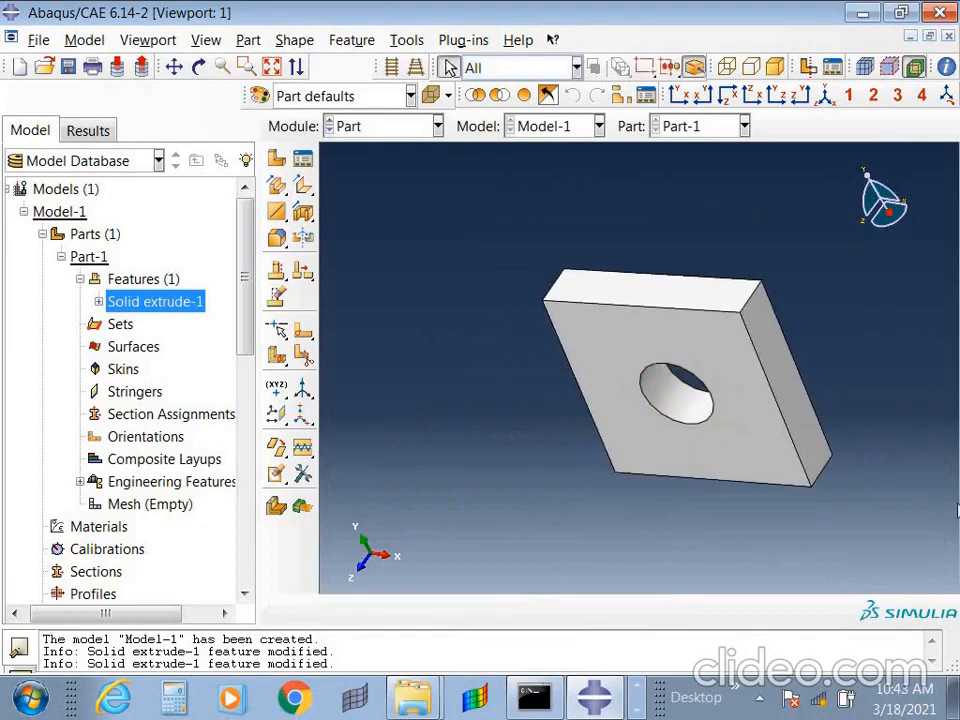
{"action": "left_click_drag", "start_coordinate": [762, 487], "coordinate": [804, 336], "text": "ctrl+alt"}
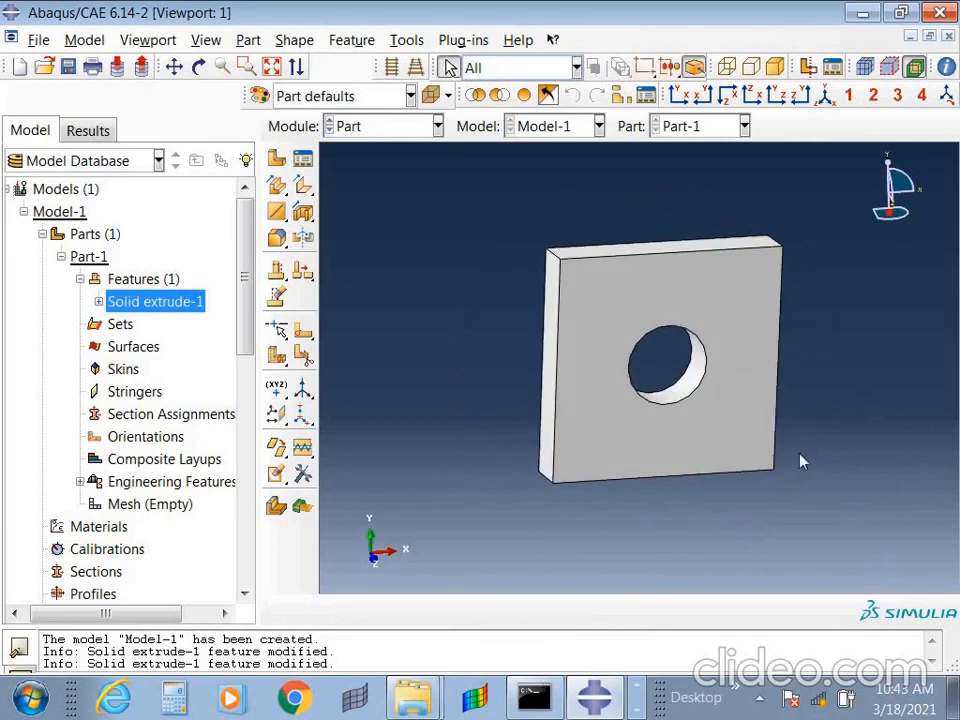
Collapse Part-1 in the model tree and switch to the Property module
{"action": "left_click", "coordinate": [61, 257]}
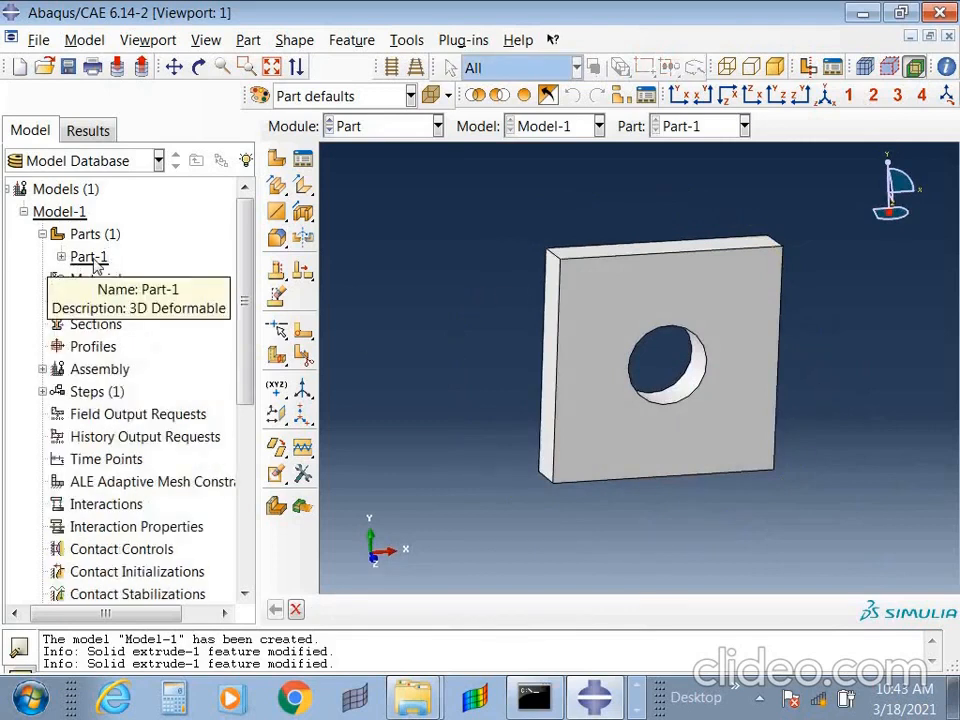
{"action": "left_click", "coordinate": [385, 126]}
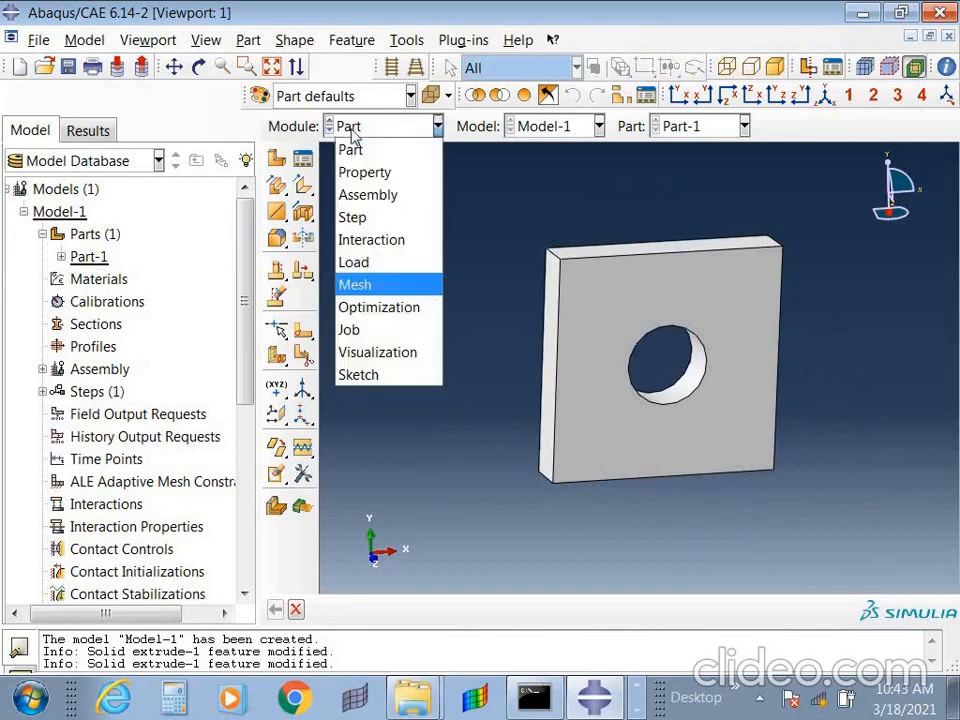
{"action": "left_click", "coordinate": [368, 173]}
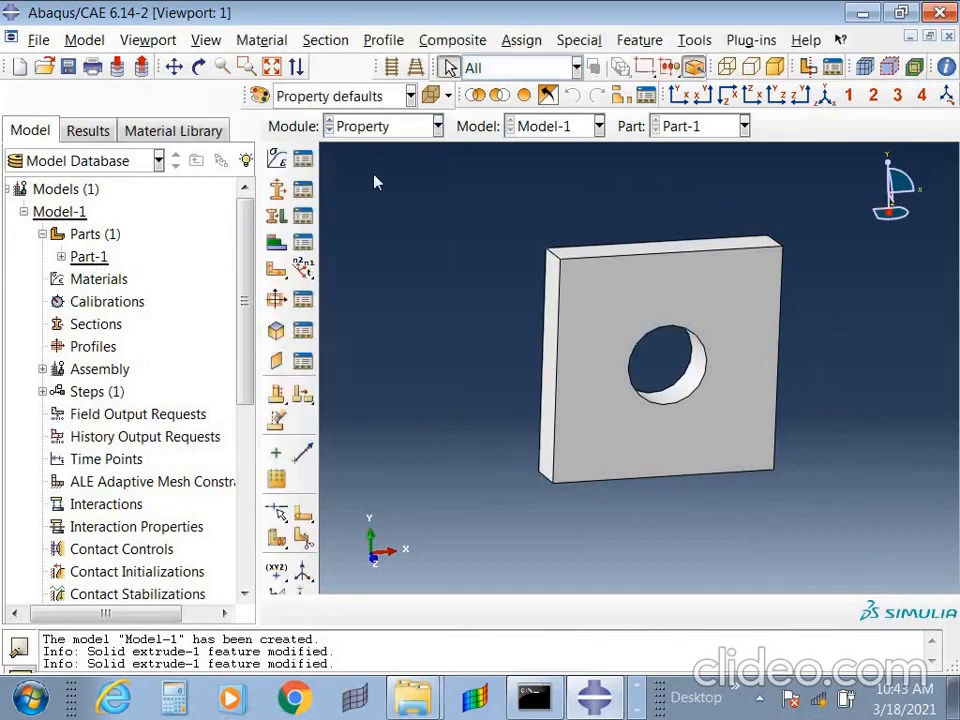
Create a new material and name it Steel
{"action": "left_click", "coordinate": [278, 161]}
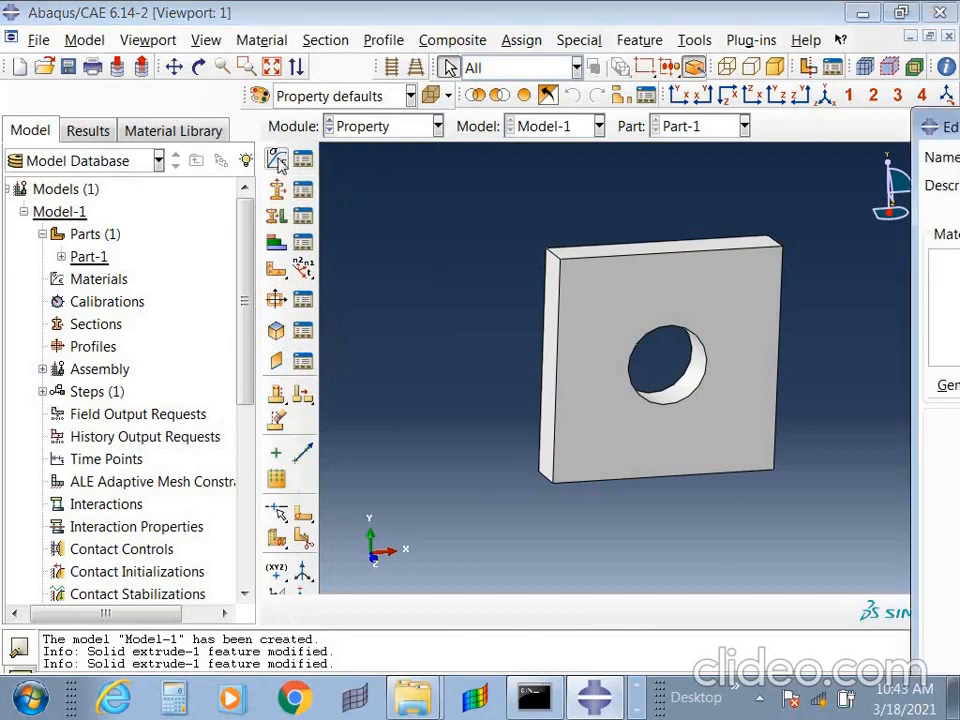
{"action": "left_click_drag", "start_coordinate": [952, 132], "coordinate": [157, 132]}
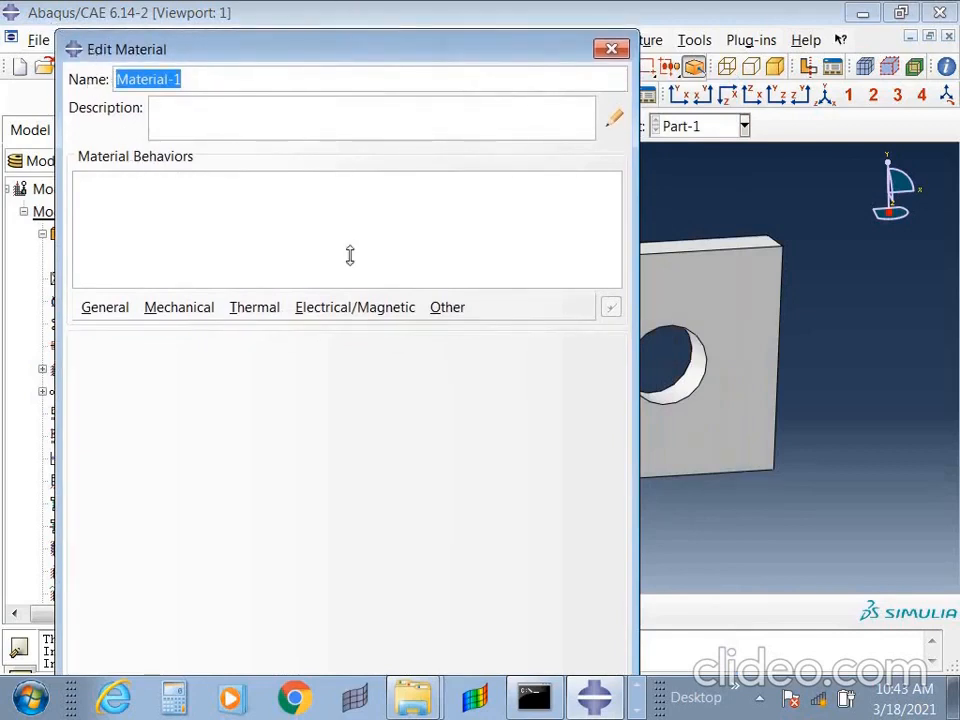
{"action": "left_click_drag", "start_coordinate": [508, 65], "coordinate": [559, 41]}
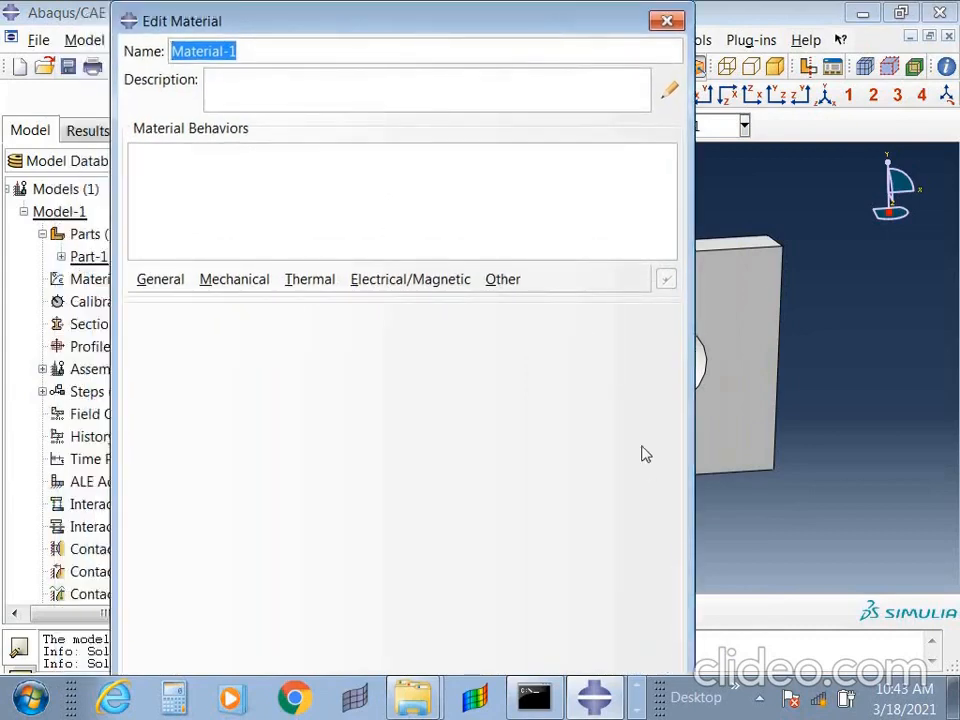
{"action": "left_click_drag", "start_coordinate": [495, 26], "coordinate": [508, 45]}
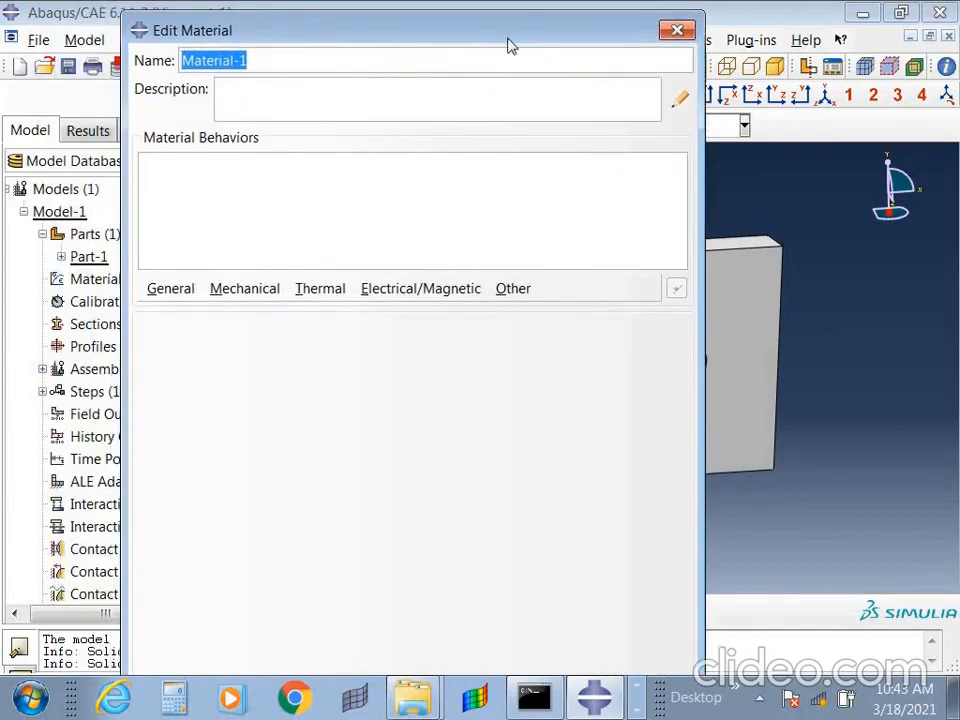
{"action": "type", "text": "Stee"}
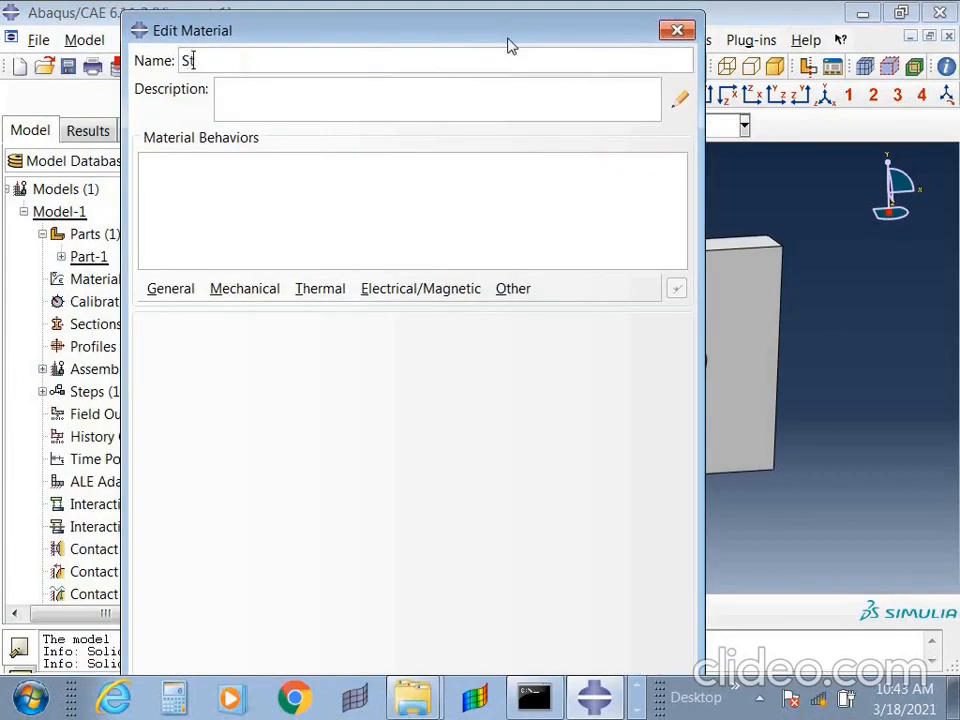
{"action": "type", "text": "l"}
Add the Elastic and Density behaviors to the Steel material
{"action": "left_click", "coordinate": [170, 289]}
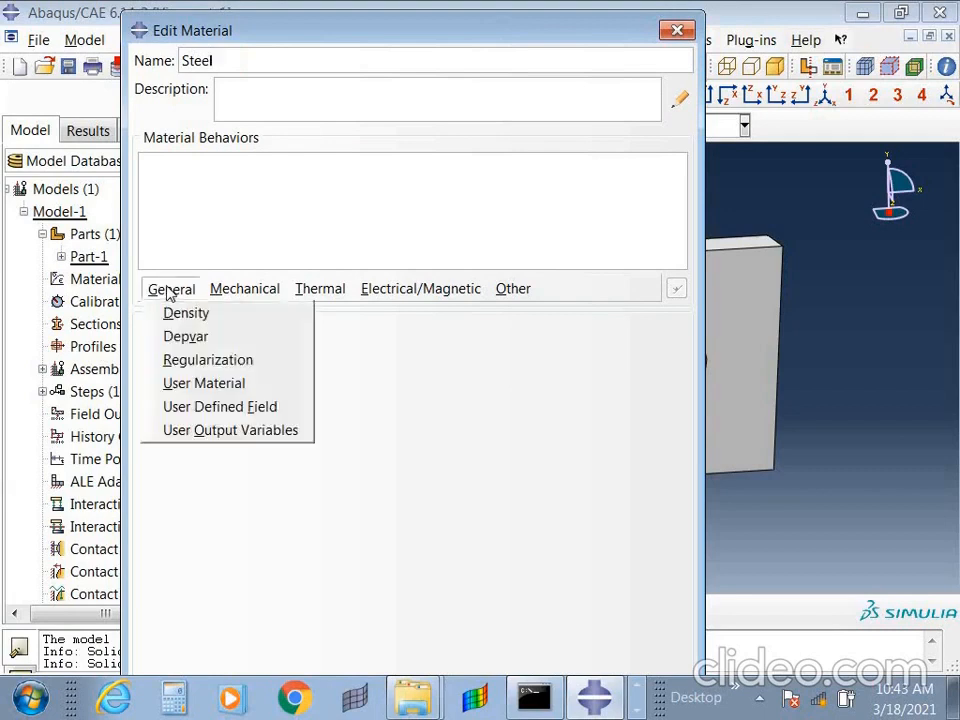
{"action": "left_click", "coordinate": [225, 293]}
{"action": "left_click", "coordinate": [235, 295]}
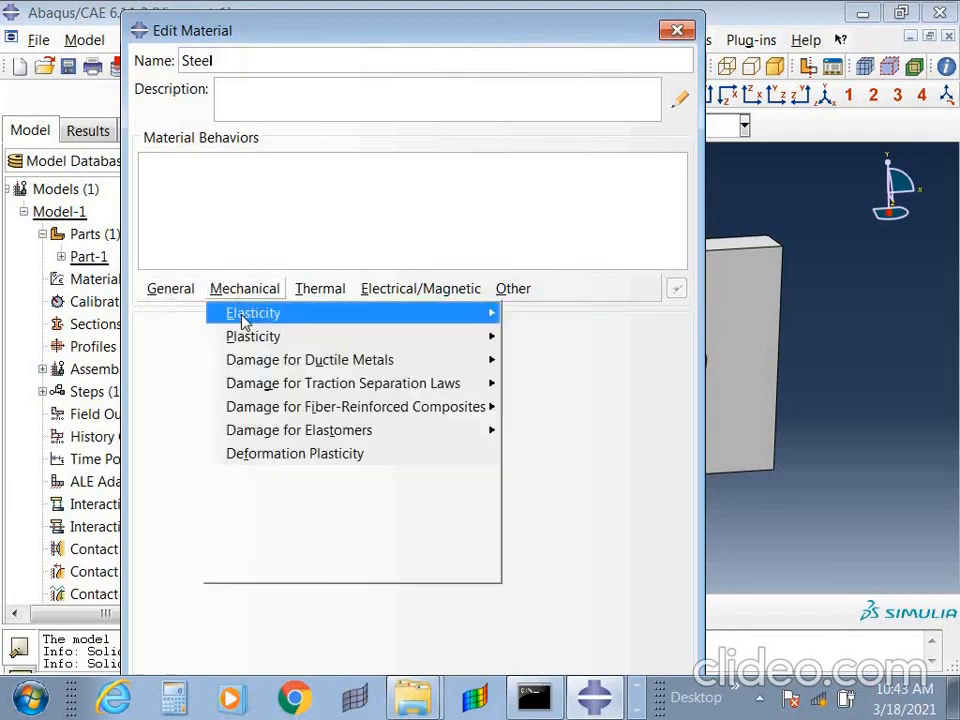
{"action": "mouse_move", "coordinate": [447, 318]}
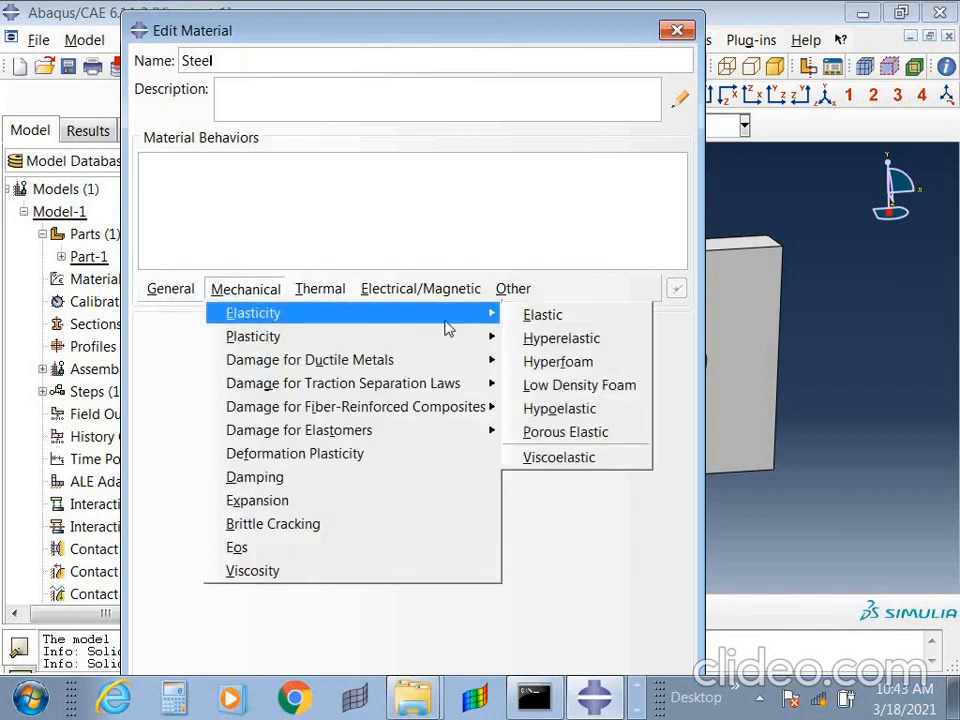
{"action": "left_click", "coordinate": [535, 315]}
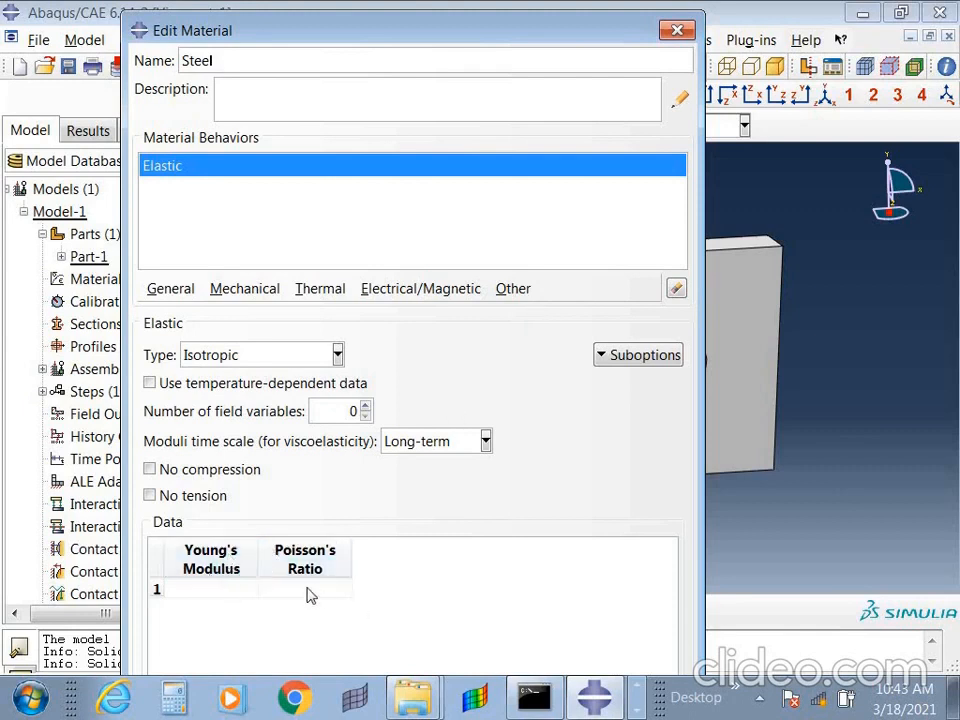
{"action": "left_click", "coordinate": [178, 291]}
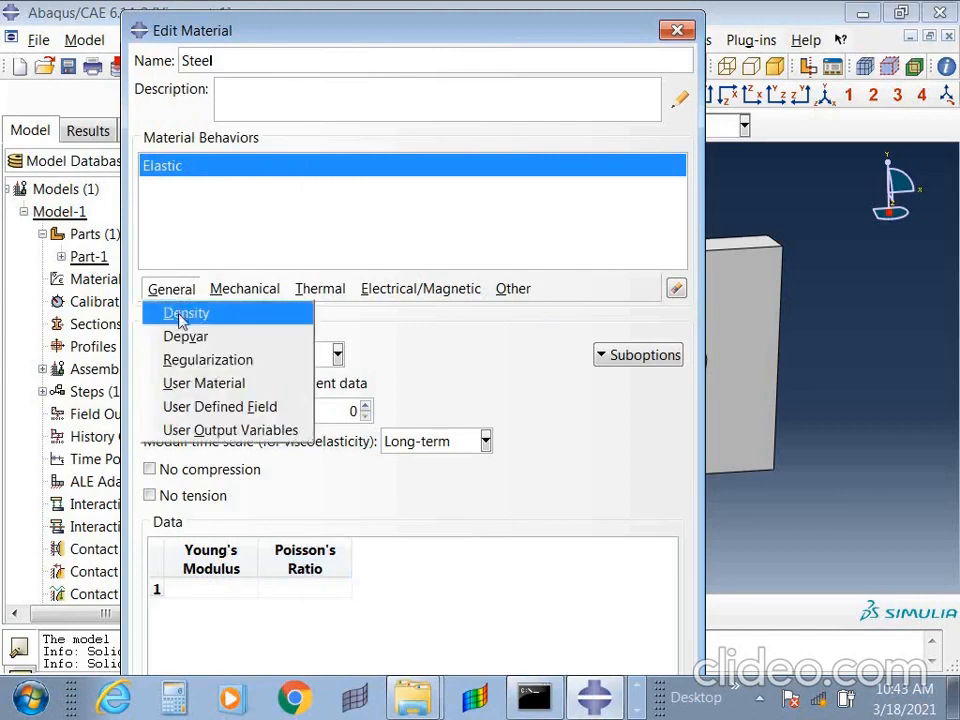
{"action": "left_click", "coordinate": [180, 317]}
Set the Steel material's mass density to 2.7E-9 with a Uniform distribution
{"action": "left_click", "coordinate": [181, 174]}
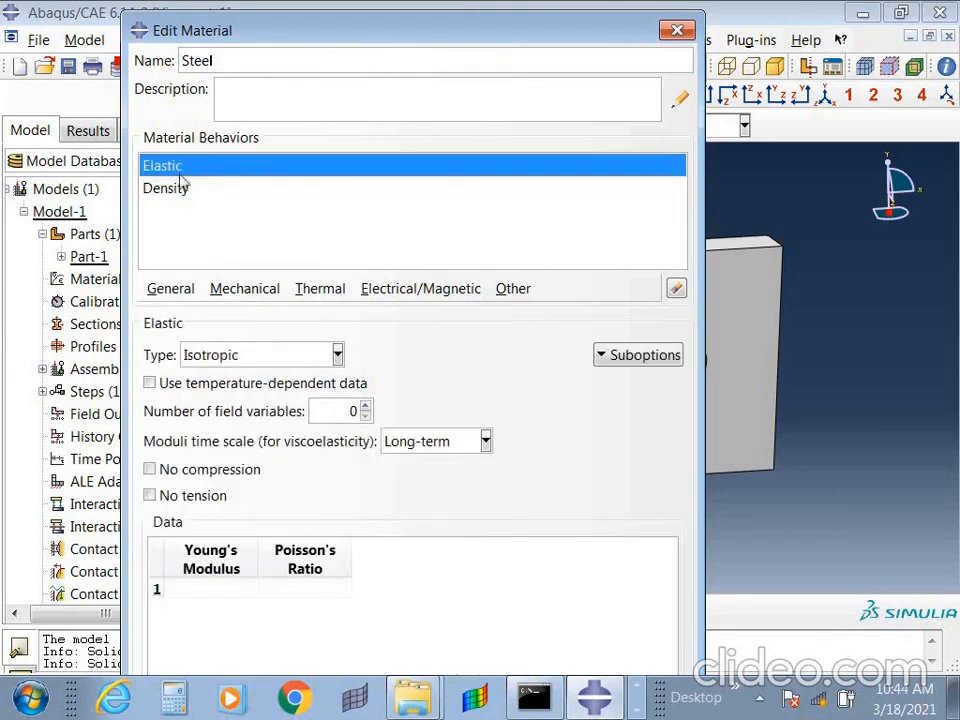
{"action": "left_click", "coordinate": [180, 192]}
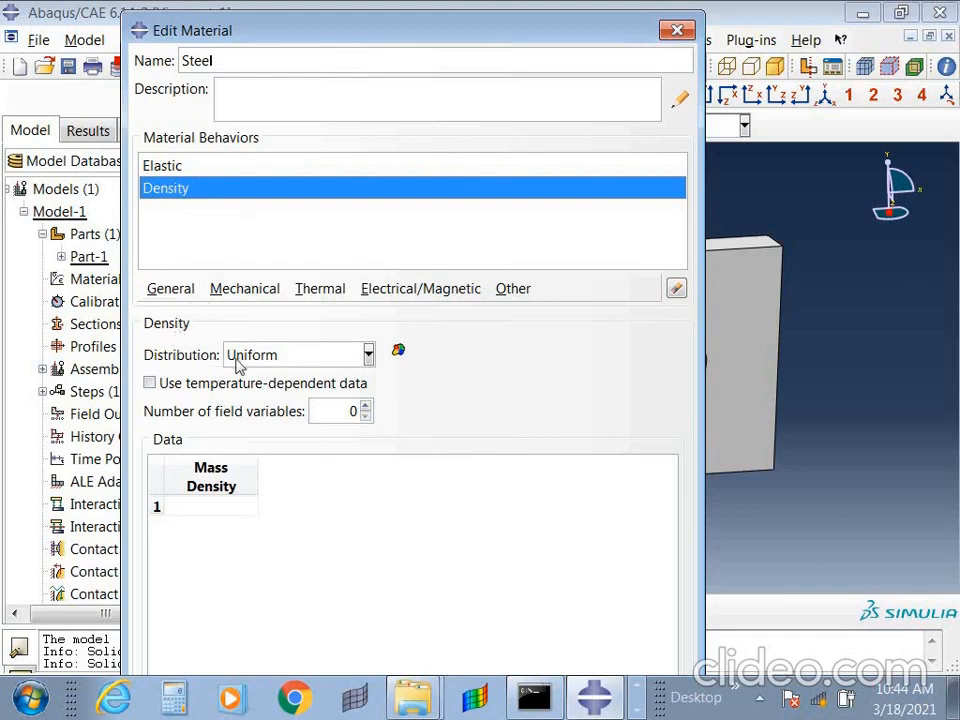
{"action": "left_click", "coordinate": [287, 362]}
{"action": "left_click", "coordinate": [288, 374]}
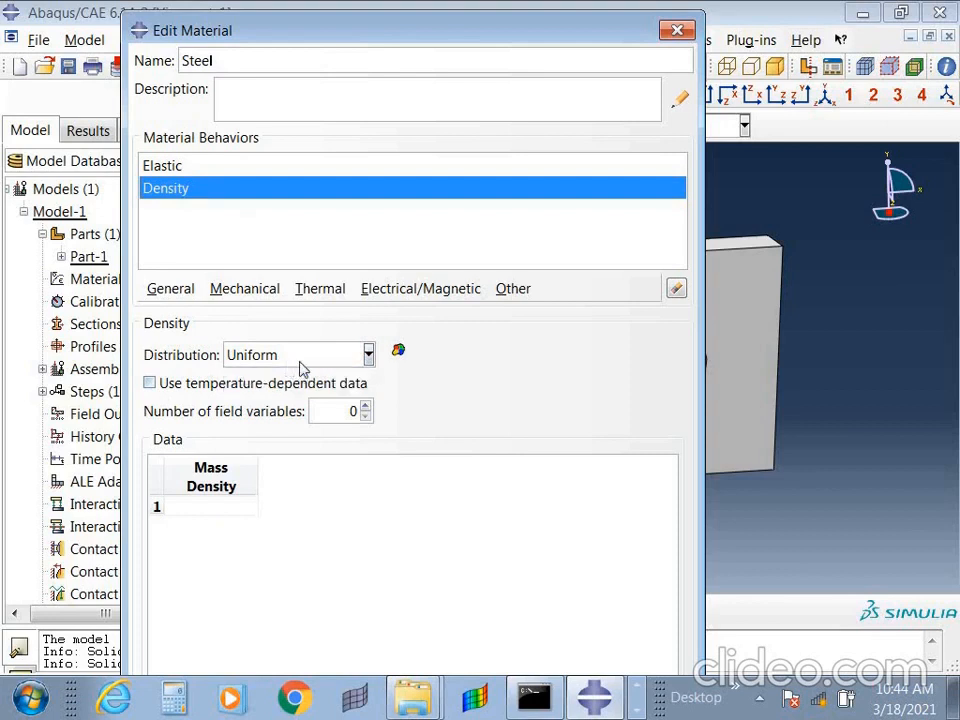
{"action": "left_click", "coordinate": [230, 507]}
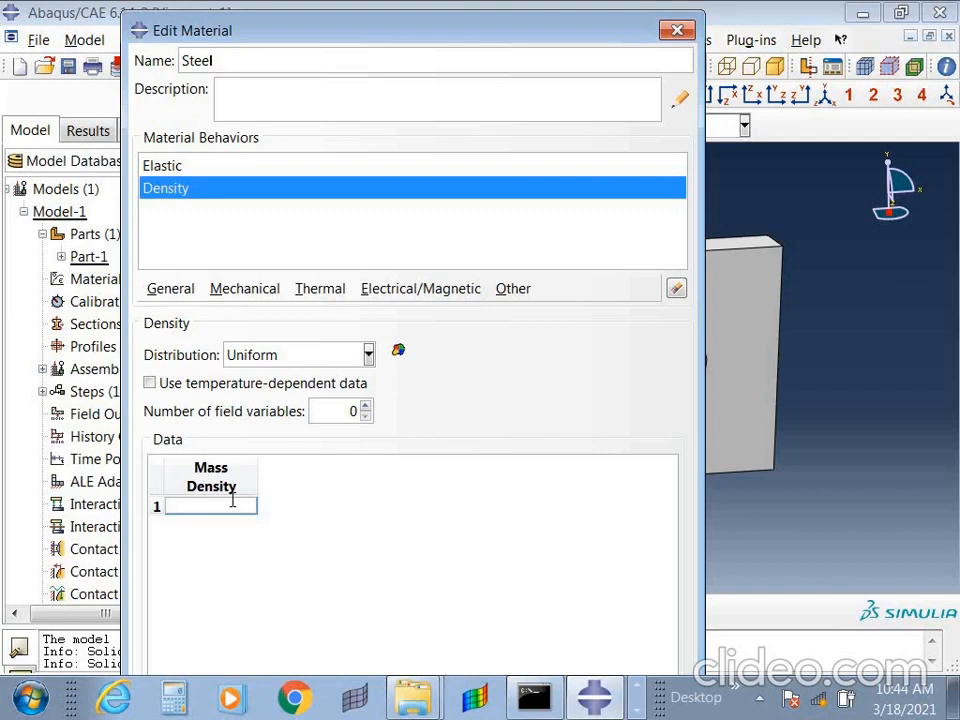
{"action": "type", "text": "2.7E-9"}
{"action": "key", "text": "Return"}
{"action": "left_click", "coordinate": [300, 524]}
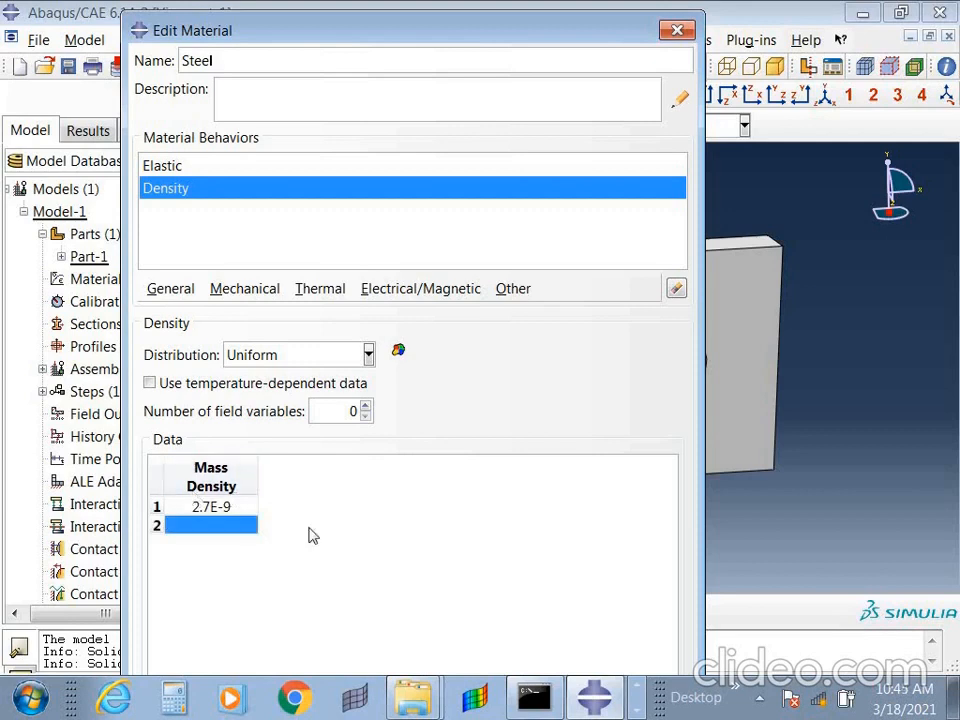
Set the isotropic elastic data of Steel to a Young's modulus of 210000 and a Poisson's ratio of 0.3
{"action": "left_click", "coordinate": [160, 166]}
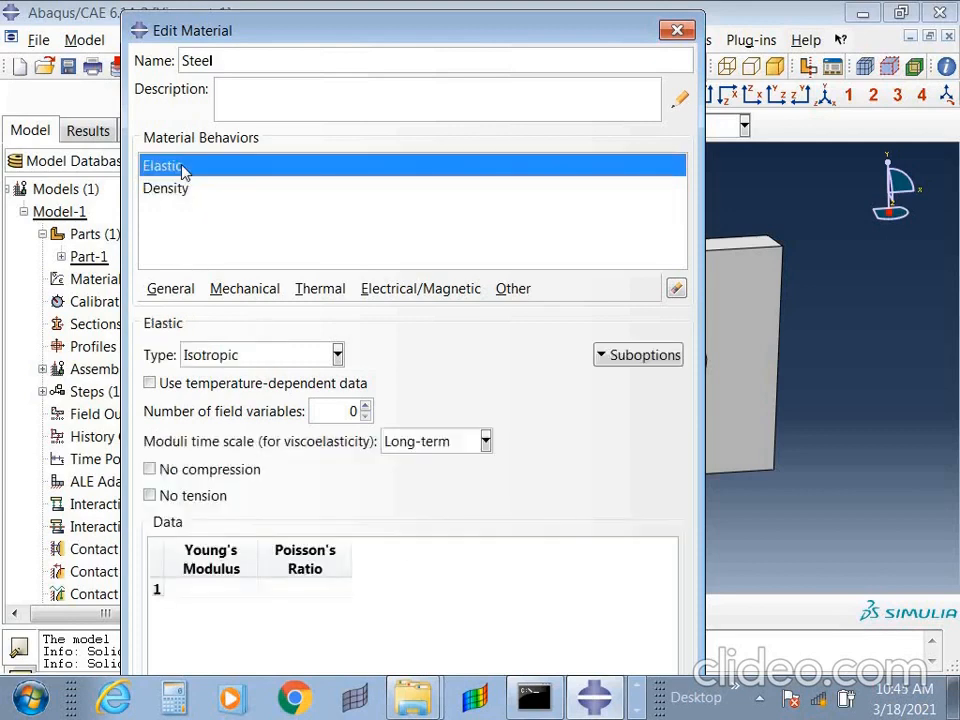
{"action": "left_click", "coordinate": [226, 594]}
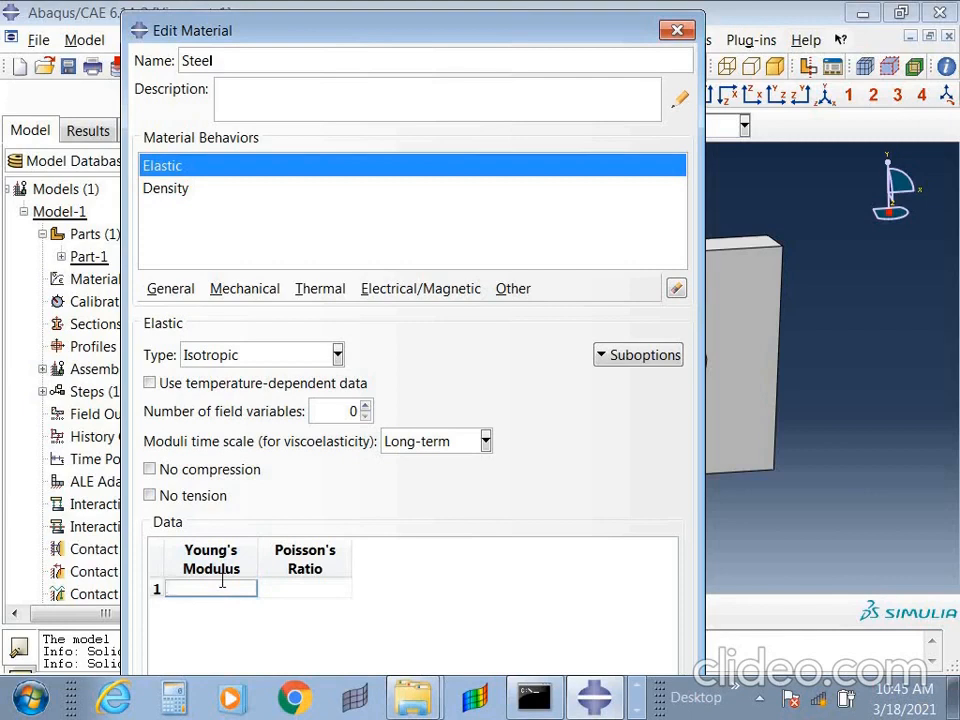
{"action": "type", "text": "210000"}
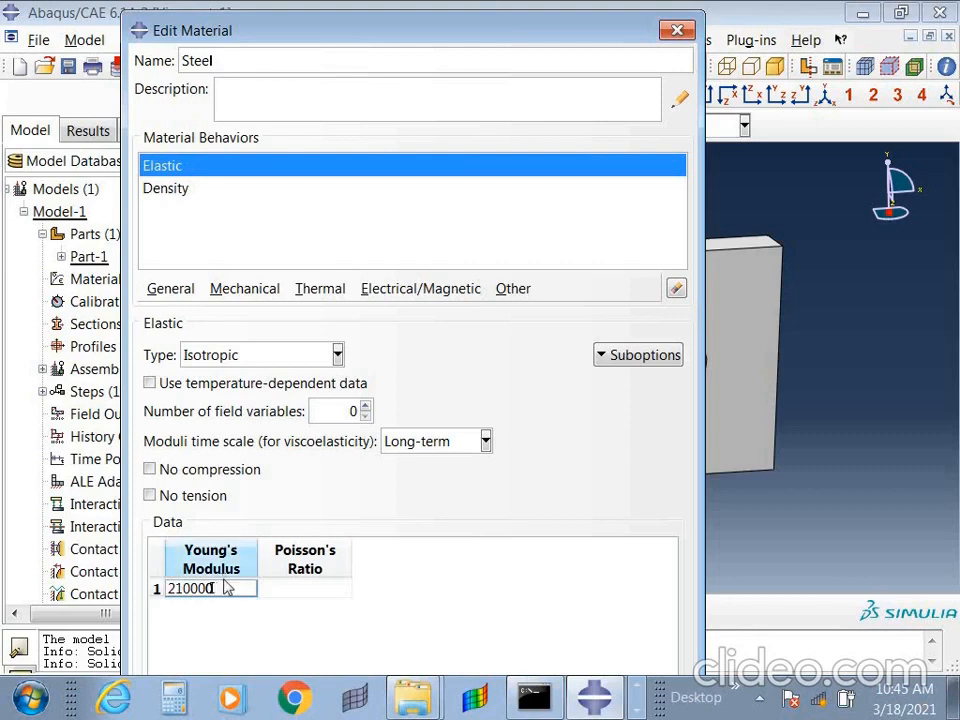
{"action": "left_click", "coordinate": [293, 590]}
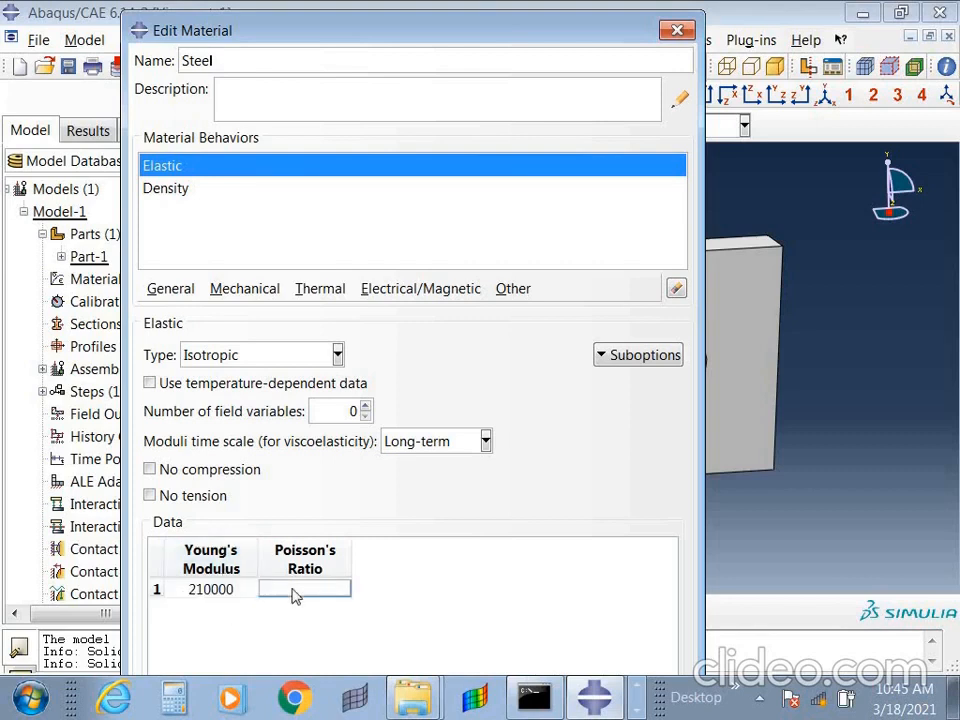
{"action": "type", "text": "0.3"}
{"action": "key", "text": "Return"}
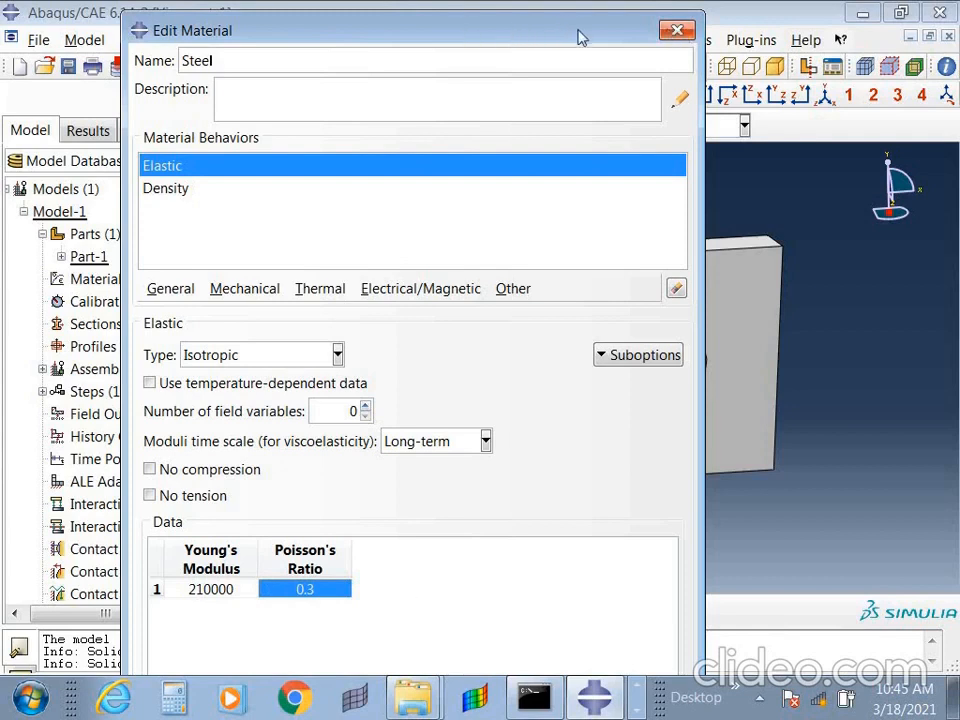
{"action": "left_click", "coordinate": [677, 30]}
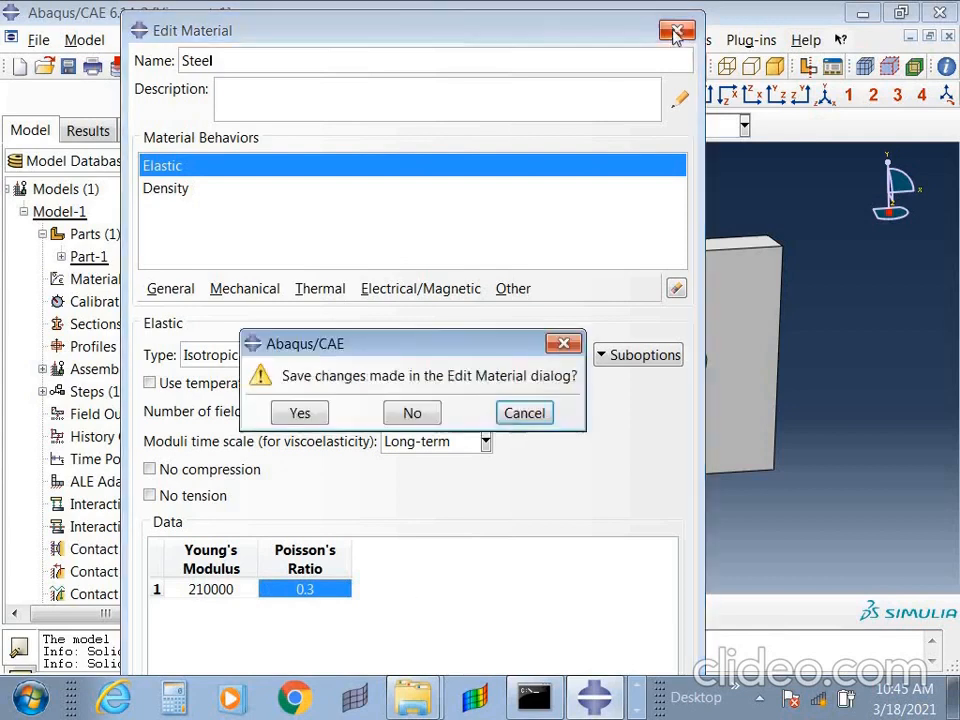
{"action": "left_click", "coordinate": [524, 413]}
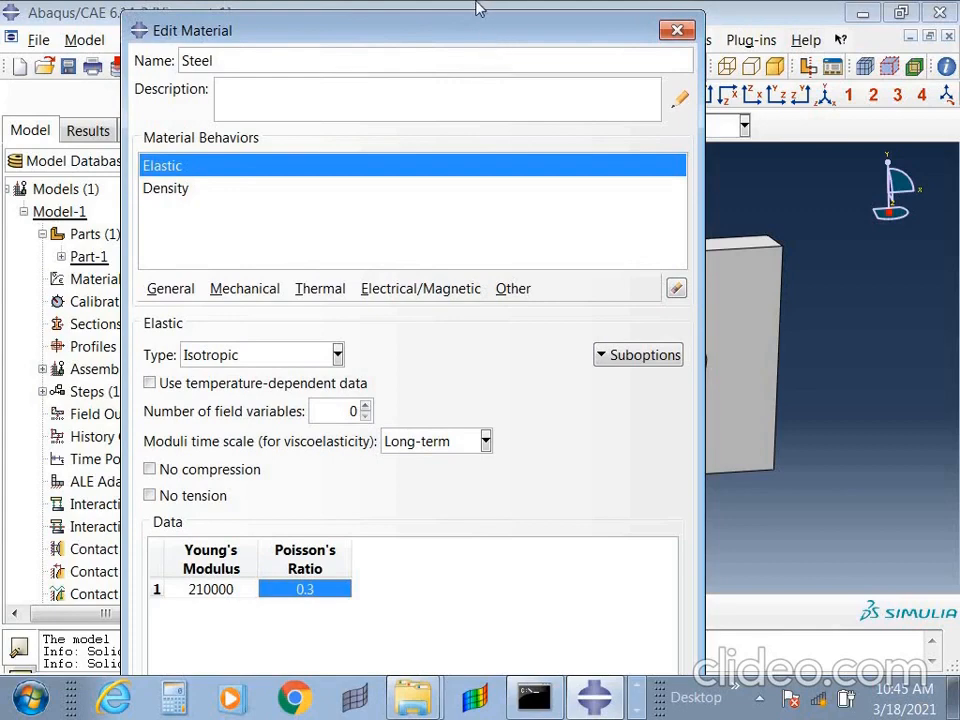
{"action": "left_click_drag", "start_coordinate": [505, 37], "coordinate": [770, 28]}
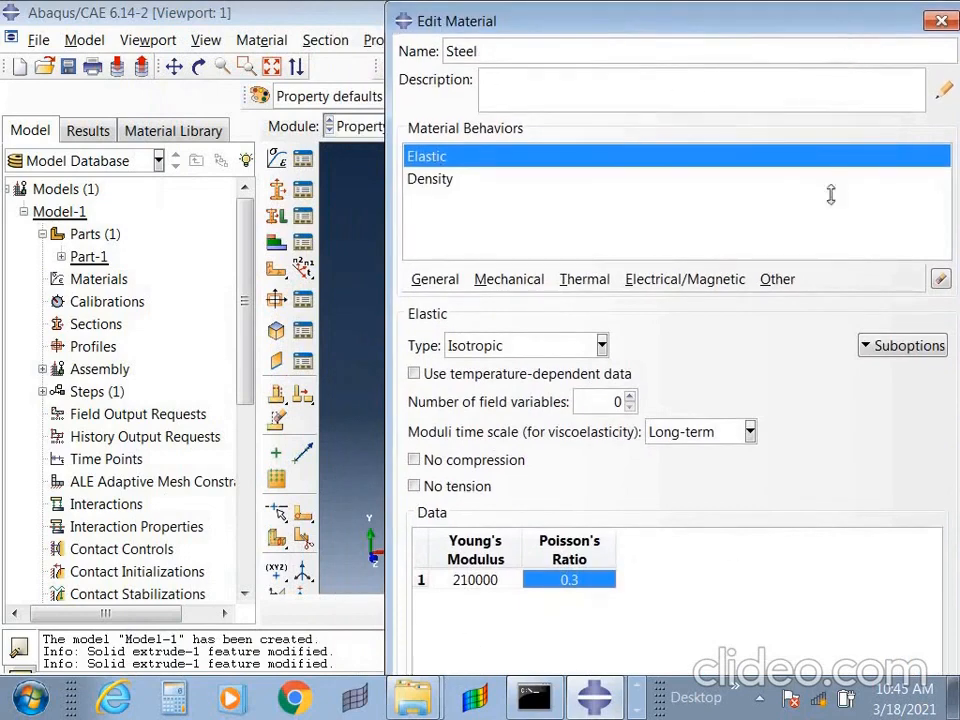
{"action": "left_click_drag", "start_coordinate": [808, 26], "coordinate": [486, 22]}
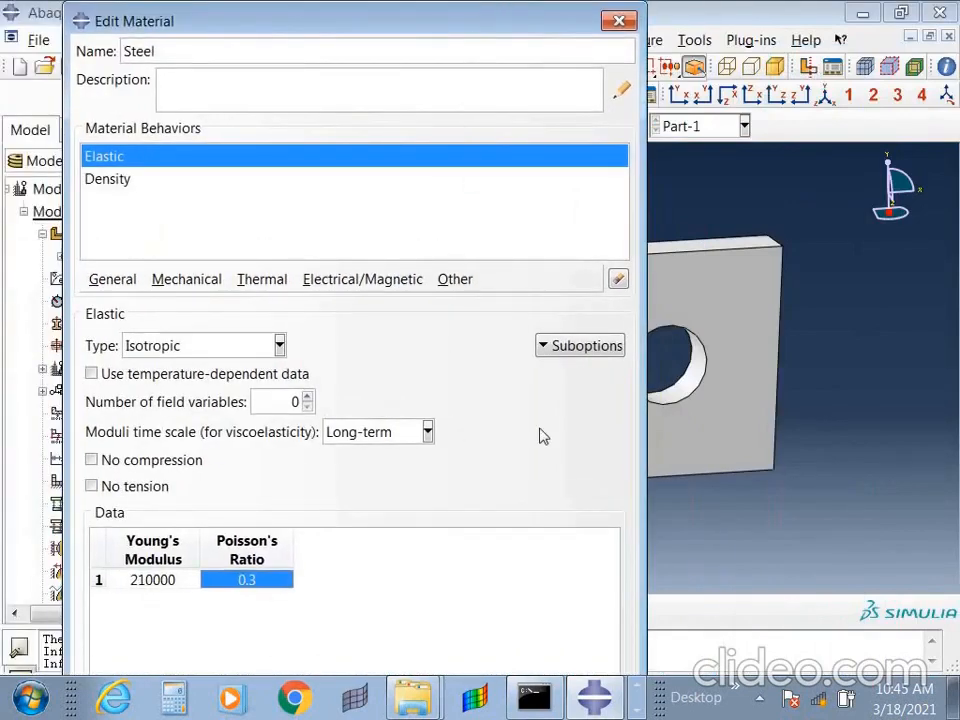
Switch the computer's projector display mode to Extend
{"action": "key", "text": "super+p"}
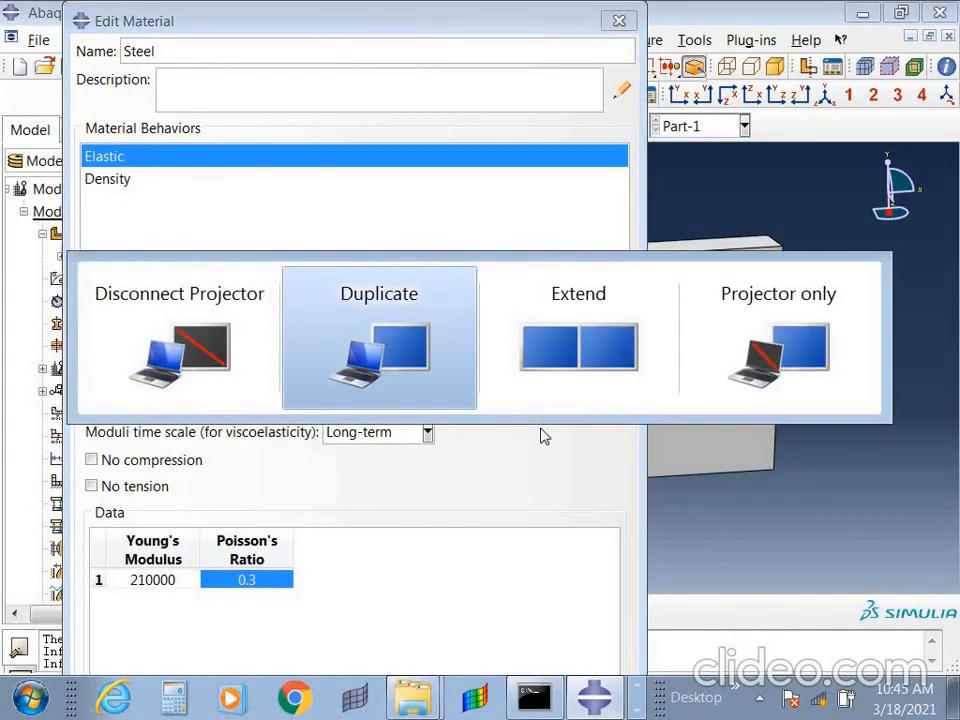
{"action": "left_click", "coordinate": [598, 373]}
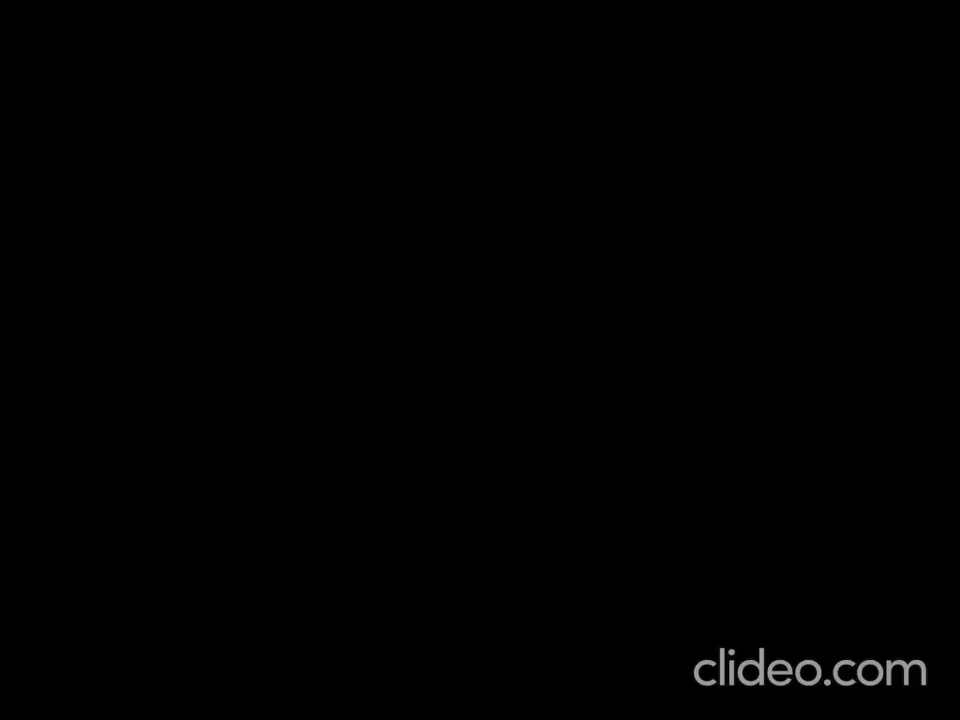